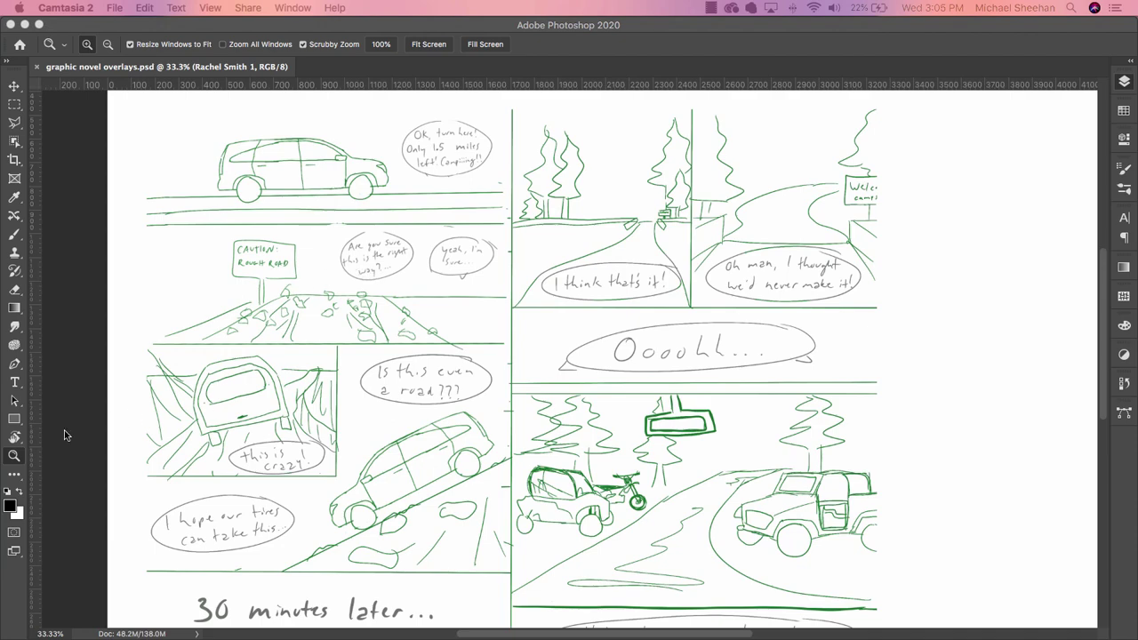
- Examine the green comic sketch page panel by panel, including the cars, rough road, trees and speech bubbles
click(14, 459)
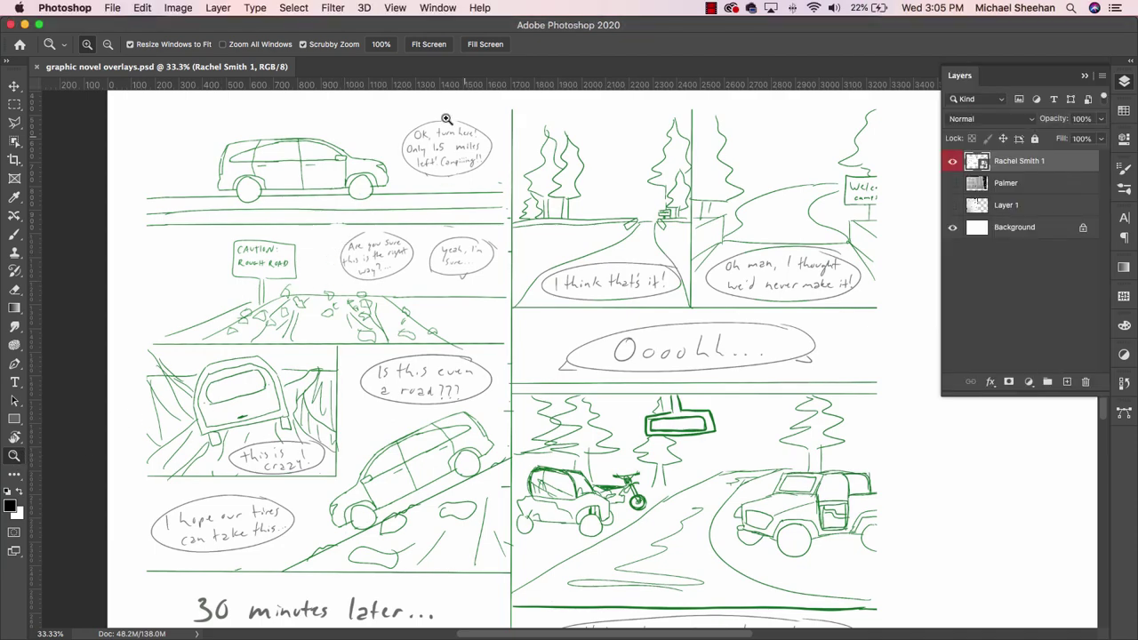
drag(418, 149, 485, 199)
drag(337, 319, 514, 131)
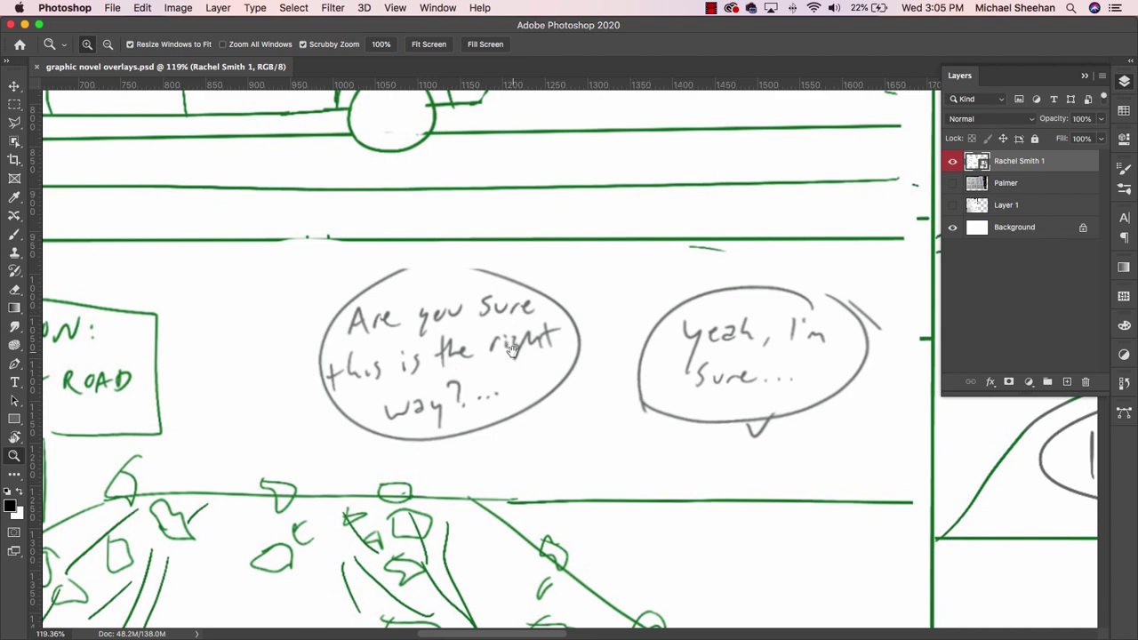
drag(513, 349, 649, 286)
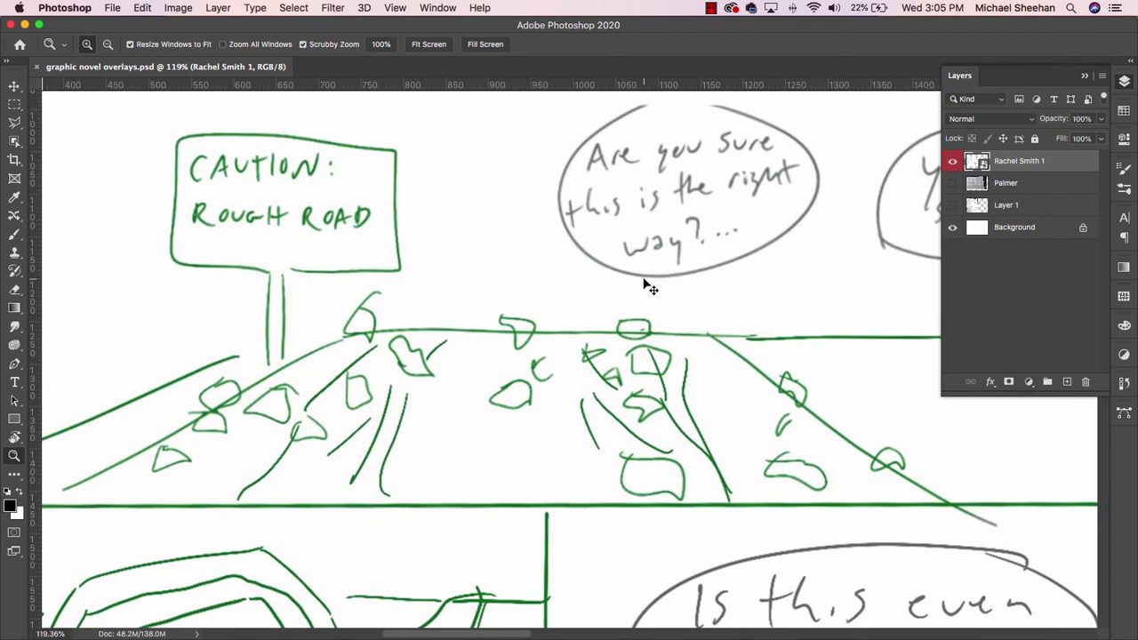
key(super+minus)
key(super+minus)
key(super+minus)
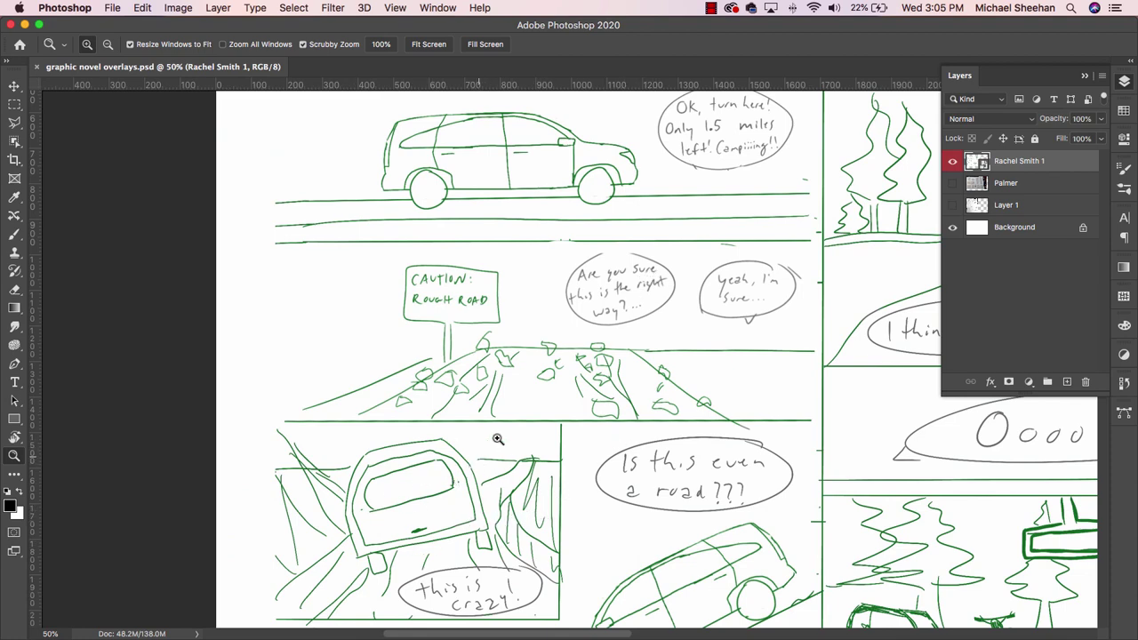
mouse_move(516, 287)
mouse_down()
mouse_move(429, 317)
mouse_move(358, 436)
mouse_move(365, 444)
mouse_move(333, 383)
mouse_move(285, 213)
mouse_up()
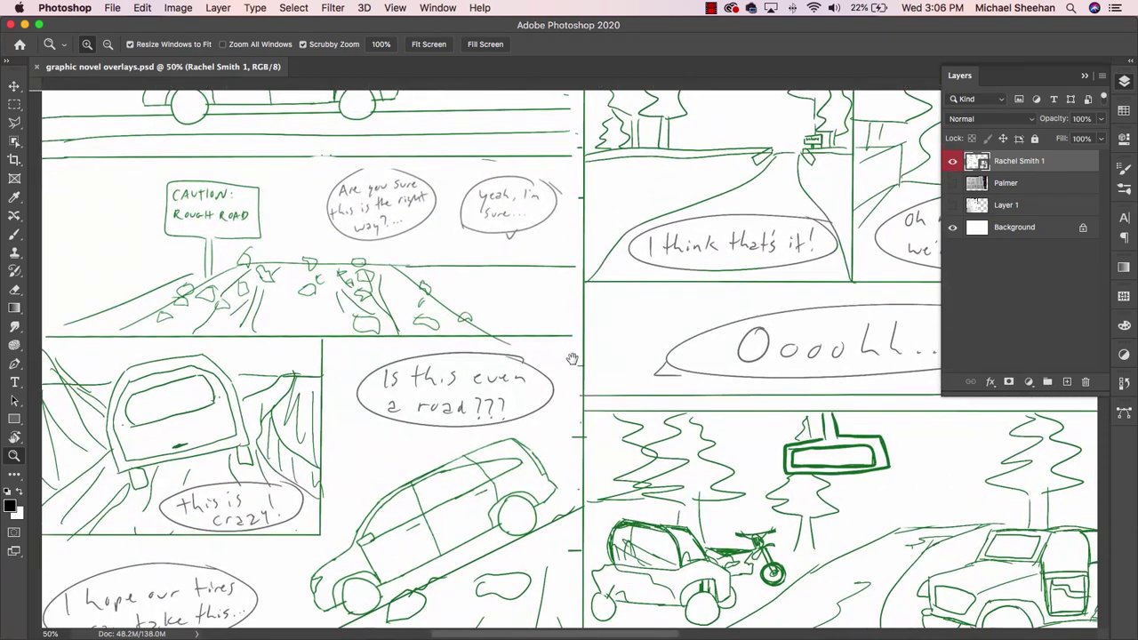
drag(782, 584, 496, 376)
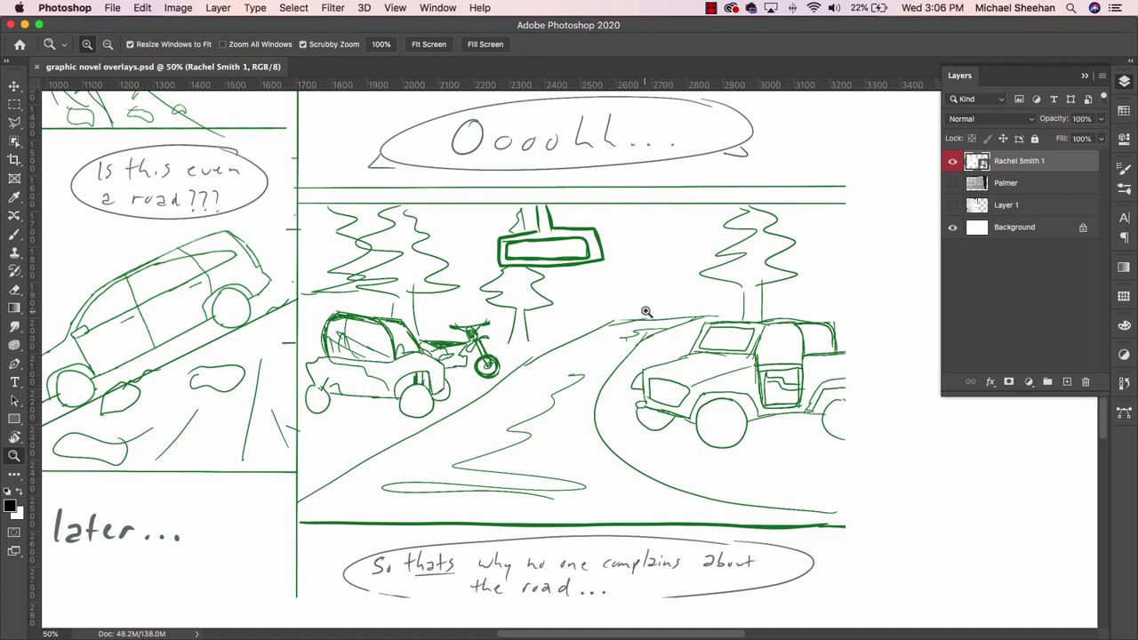
scroll(646, 311, up, 5)
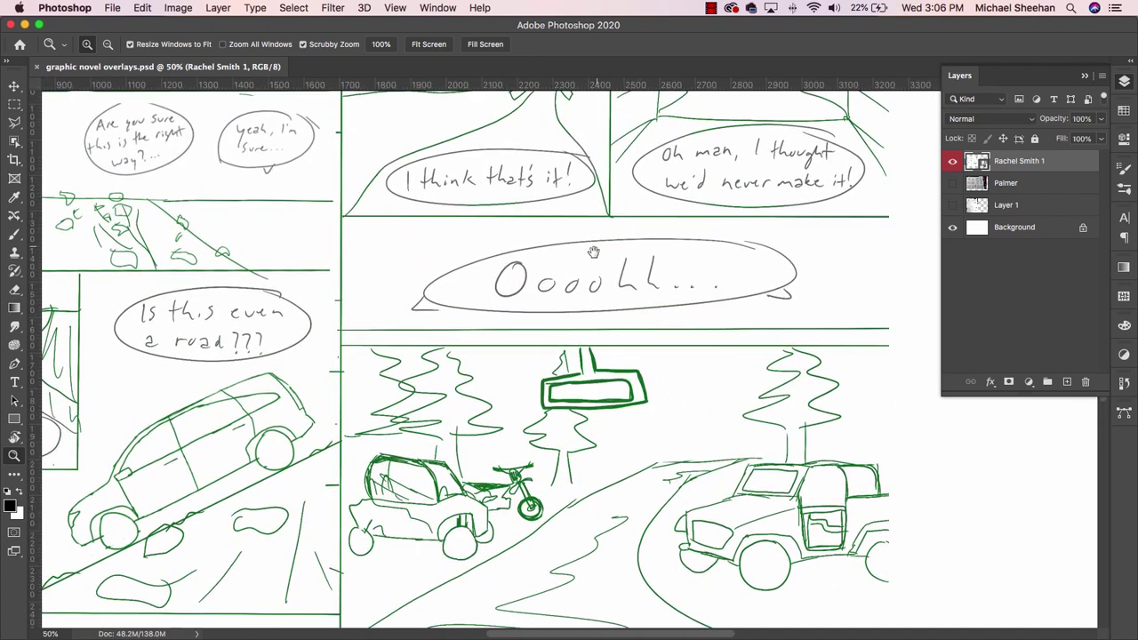
drag(593, 253, 546, 416)
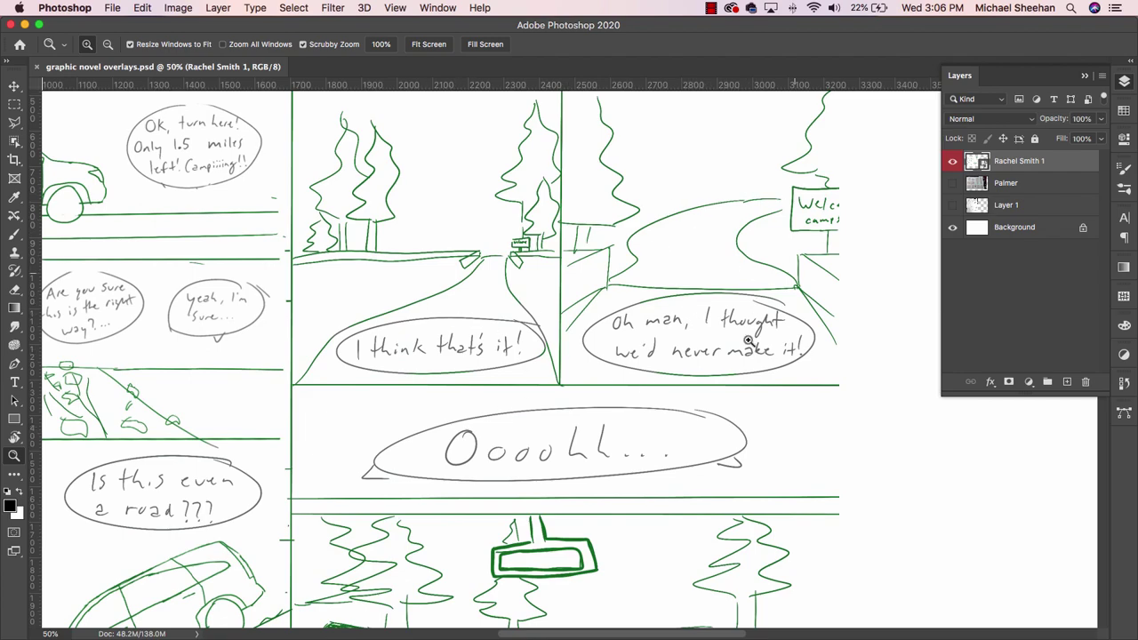
drag(397, 317, 703, 523)
key(ctrl+r)
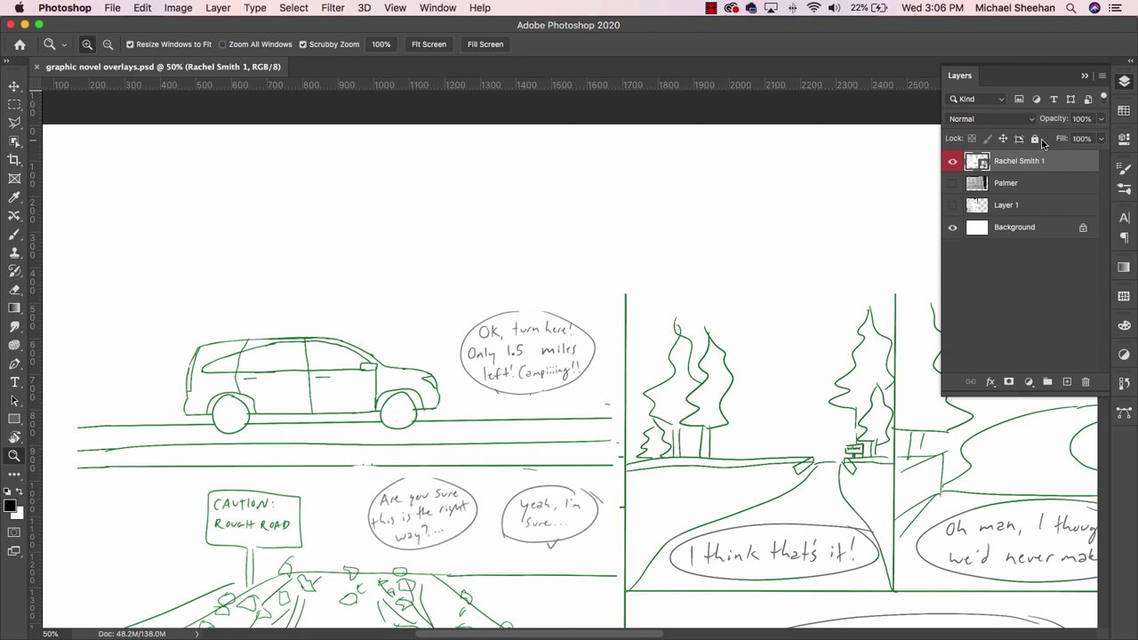
- Rasterize the visible comic sketch layer and add a new empty layer above it
right_click(1055, 161)
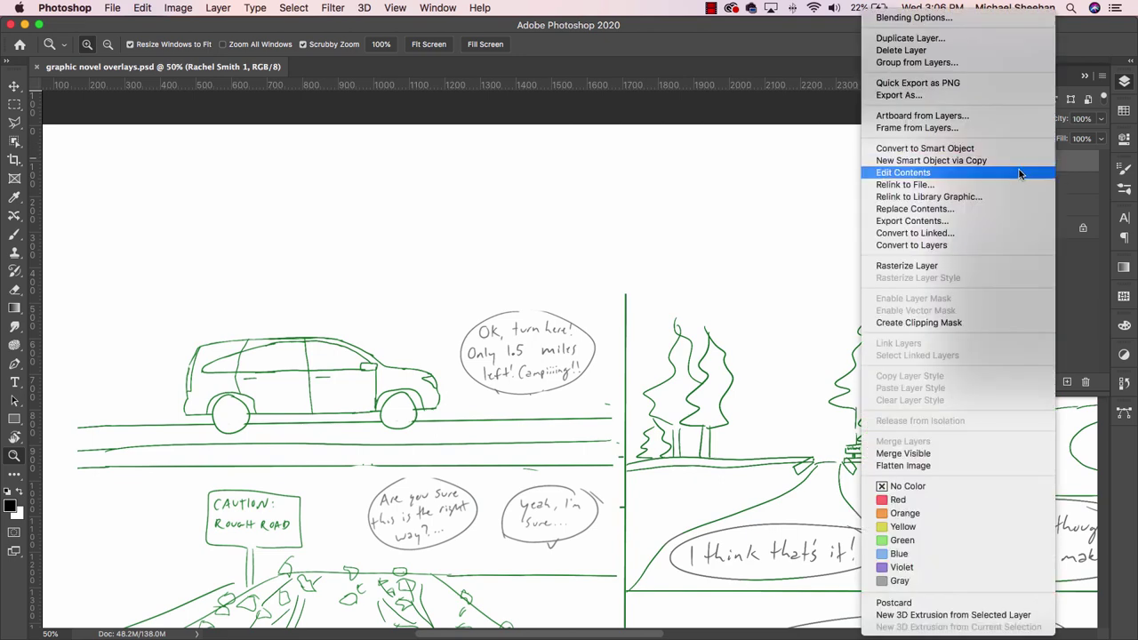
click(975, 265)
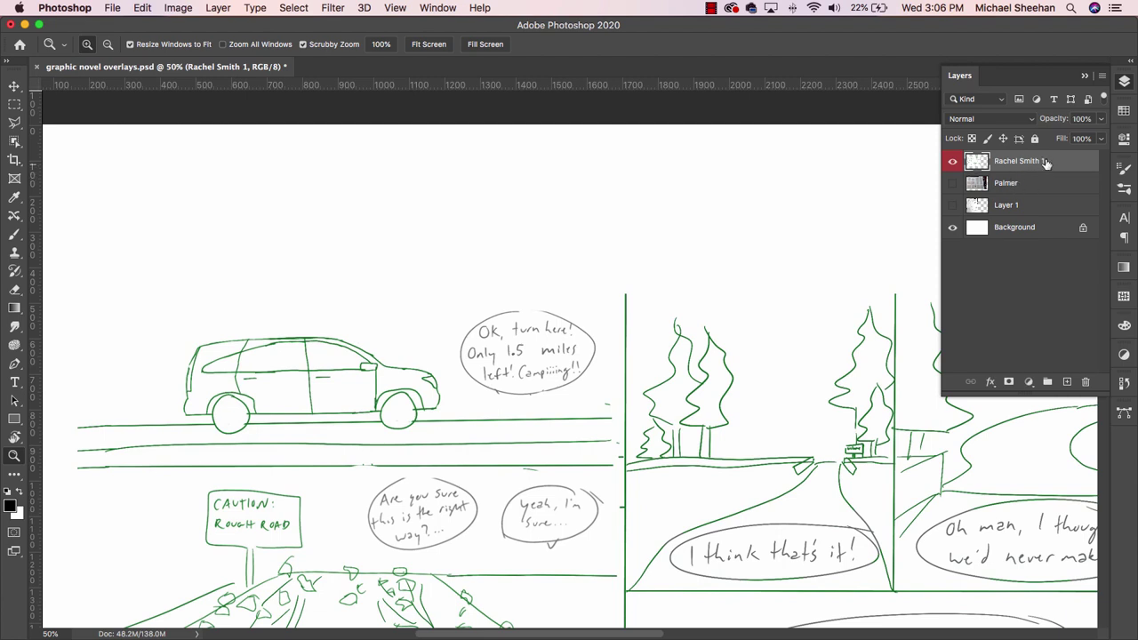
click(1067, 382)
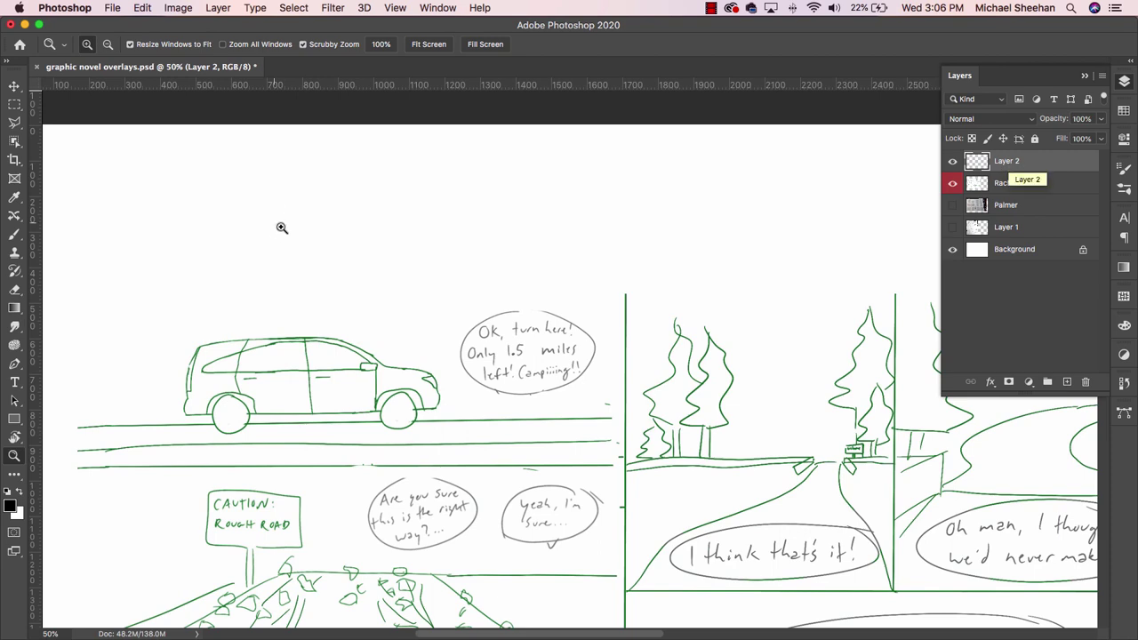
- Brush a rough boxy car above the first panel, with roof, windshield, hood, rear bumper, lower edge and two wheels
key(b)
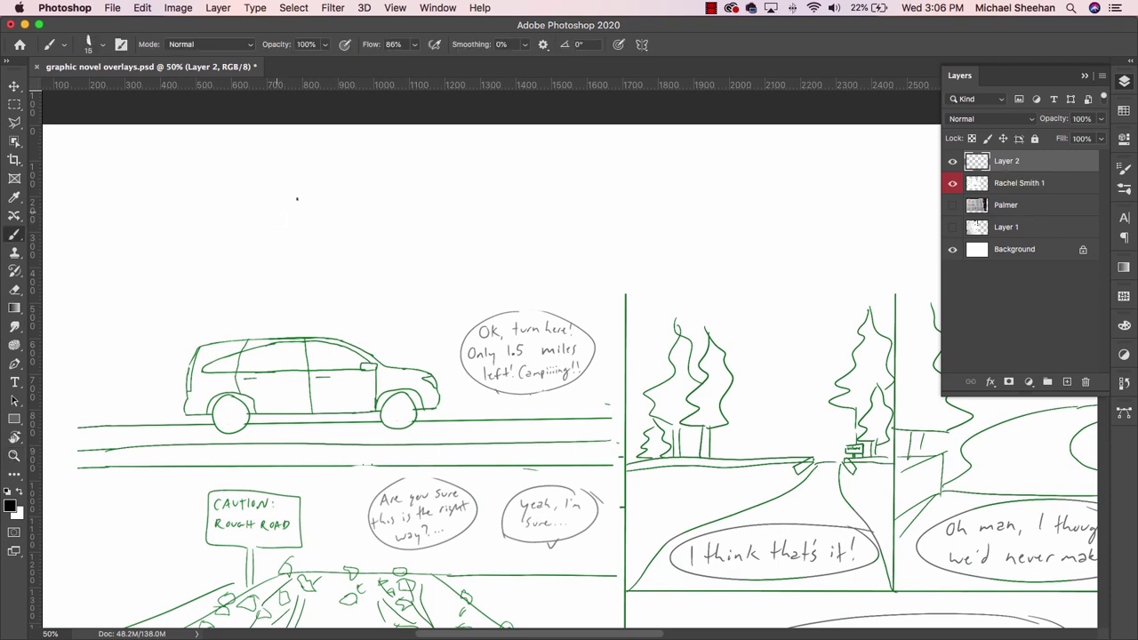
drag(290, 219, 285, 265)
mouse_move(281, 214)
mouse_down()
mouse_move(429, 211)
mouse_move(440, 253)
mouse_move(547, 262)
mouse_up()
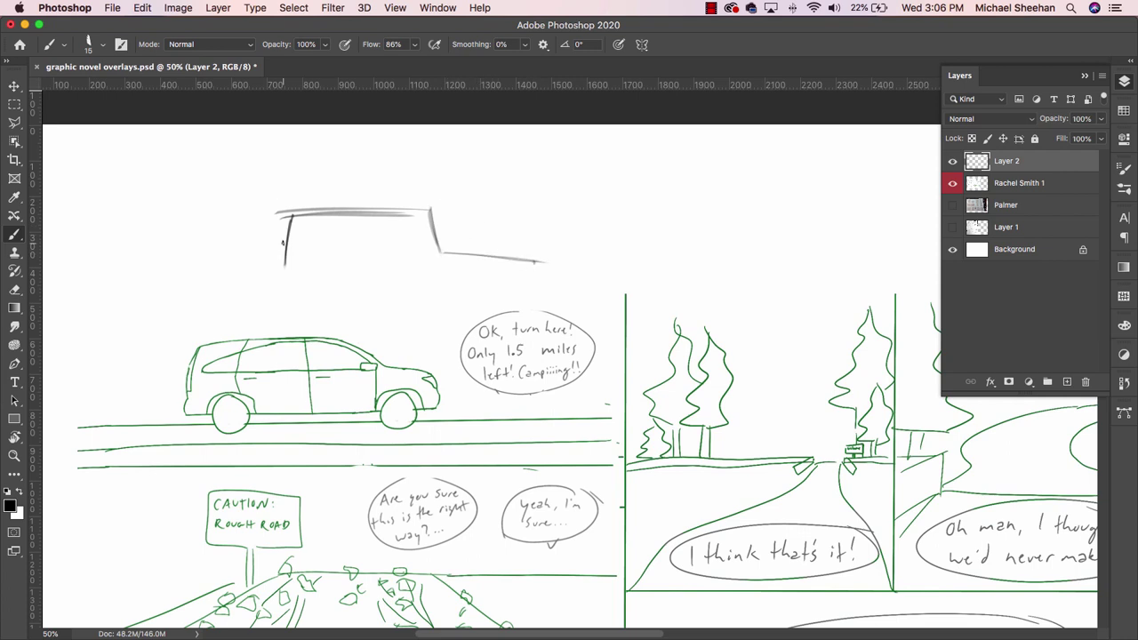
mouse_move(288, 210)
mouse_down()
mouse_move(275, 267)
mouse_move(306, 299)
mouse_move(336, 294)
mouse_move(304, 320)
mouse_move(332, 295)
mouse_move(328, 318)
mouse_move(475, 304)
mouse_move(479, 294)
mouse_move(459, 327)
mouse_up()
drag(459, 286, 453, 315)
mouse_move(465, 317)
mouse_down()
mouse_move(478, 314)
mouse_move(456, 308)
mouse_move(477, 311)
mouse_up()
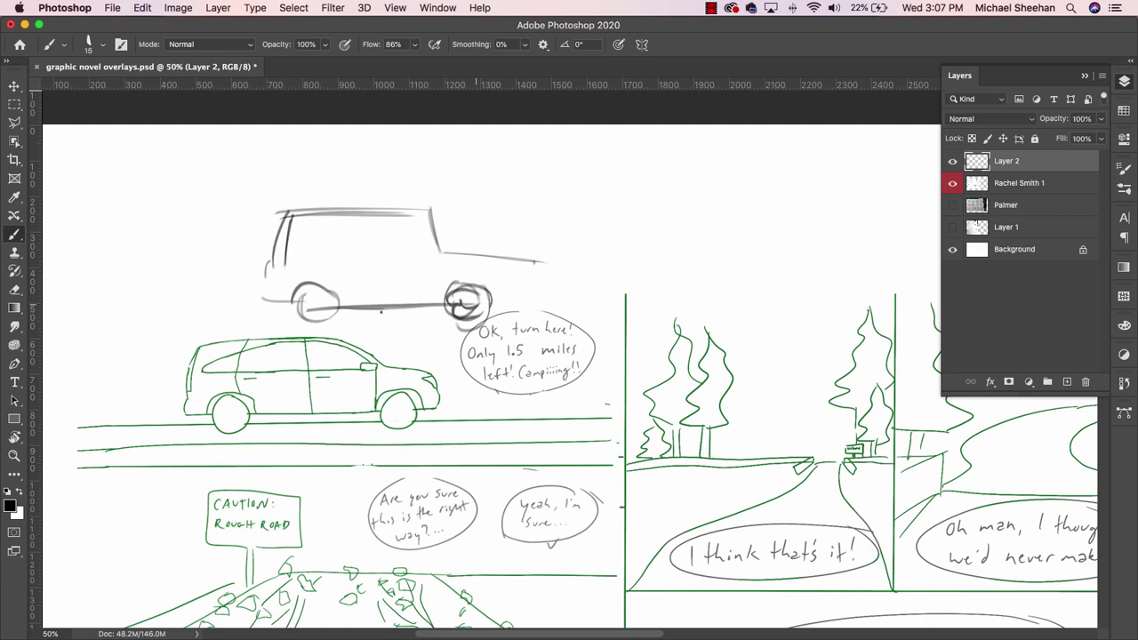
mouse_move(331, 295)
mouse_down()
mouse_move(317, 310)
mouse_move(330, 315)
mouse_up()
drag(268, 258, 262, 299)
mouse_move(327, 212)
mouse_down()
mouse_move(441, 226)
mouse_move(454, 249)
mouse_up()
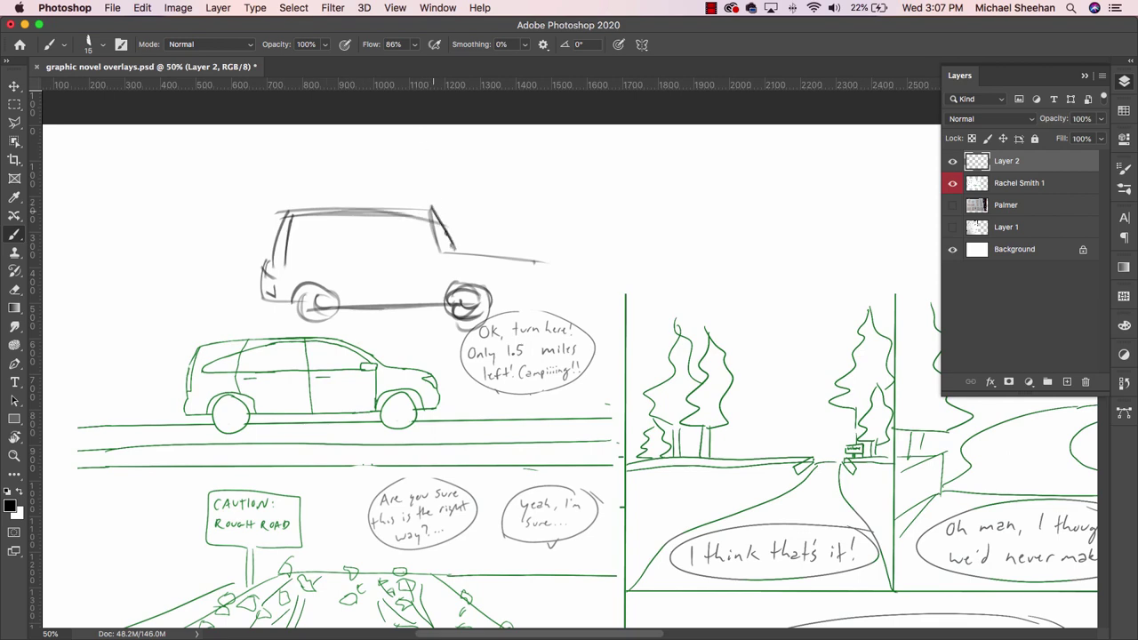
- Sketch a tapering stack of three luggage pieces on the car's roof
drag(304, 189, 399, 190)
mouse_move(319, 153)
mouse_down()
mouse_move(316, 183)
mouse_move(367, 147)
mouse_move(377, 181)
mouse_move(389, 183)
mouse_up()
drag(341, 130, 367, 146)
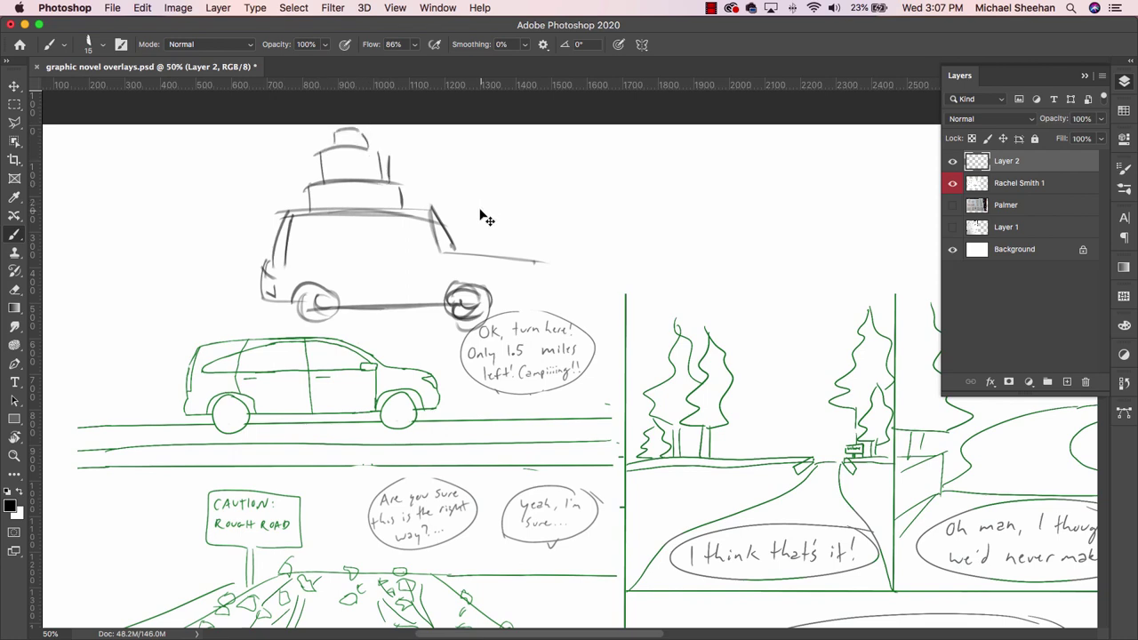
- Scale the loaded car sketch down to about 70% and move it slightly lower on the page
key(super+t)
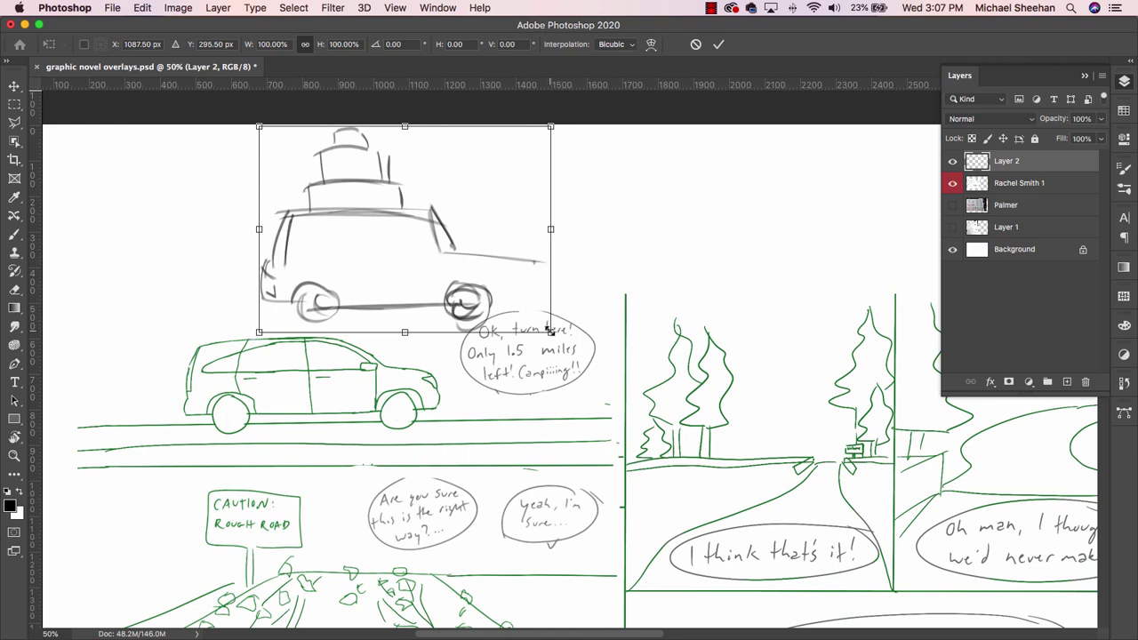
mouse_move(551, 331)
mouse_down()
mouse_move(497, 258)
mouse_move(462, 269)
mouse_up()
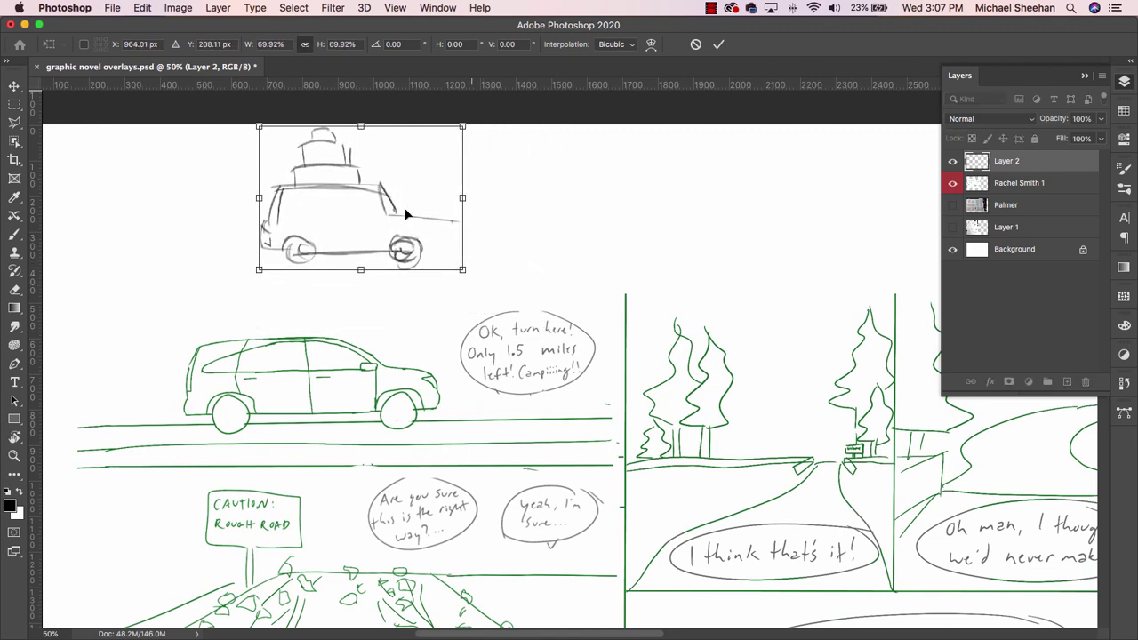
mouse_move(405, 214)
mouse_down()
mouse_move(400, 239)
mouse_move(403, 220)
mouse_up()
key(Return)
- Brush in the small car's side windows and door line, then a sloping hood and front end
key(b)
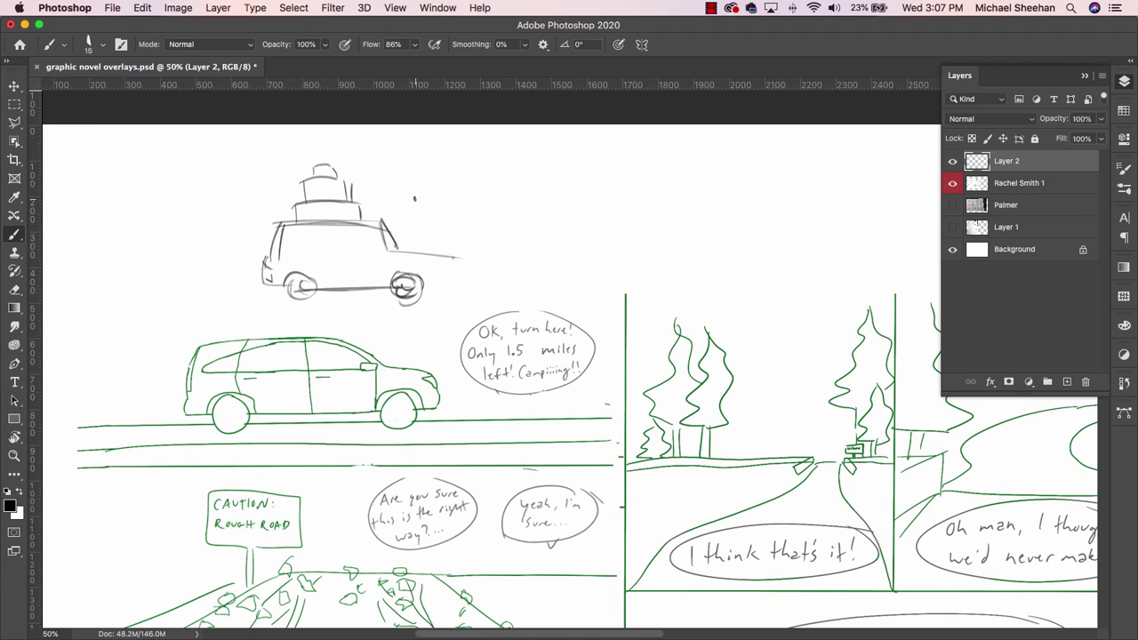
mouse_move(281, 238)
mouse_down()
mouse_move(360, 228)
mouse_move(290, 241)
mouse_move(382, 247)
mouse_move(338, 283)
mouse_up()
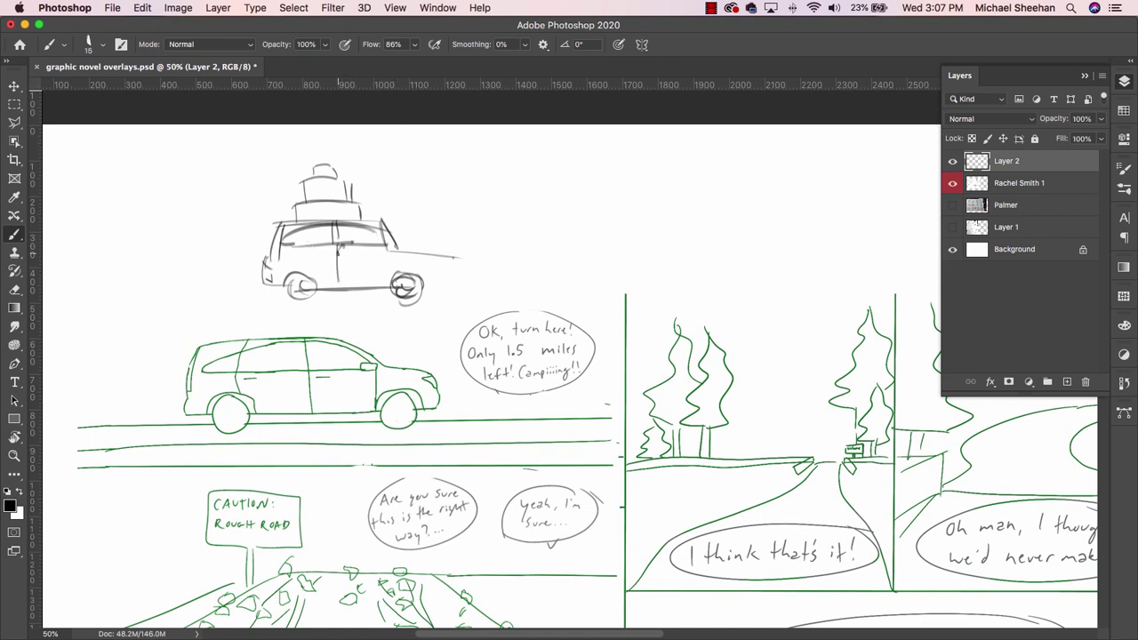
mouse_move(396, 244)
mouse_down()
mouse_move(455, 265)
mouse_move(450, 257)
mouse_move(440, 286)
mouse_up()
drag(448, 255, 441, 277)
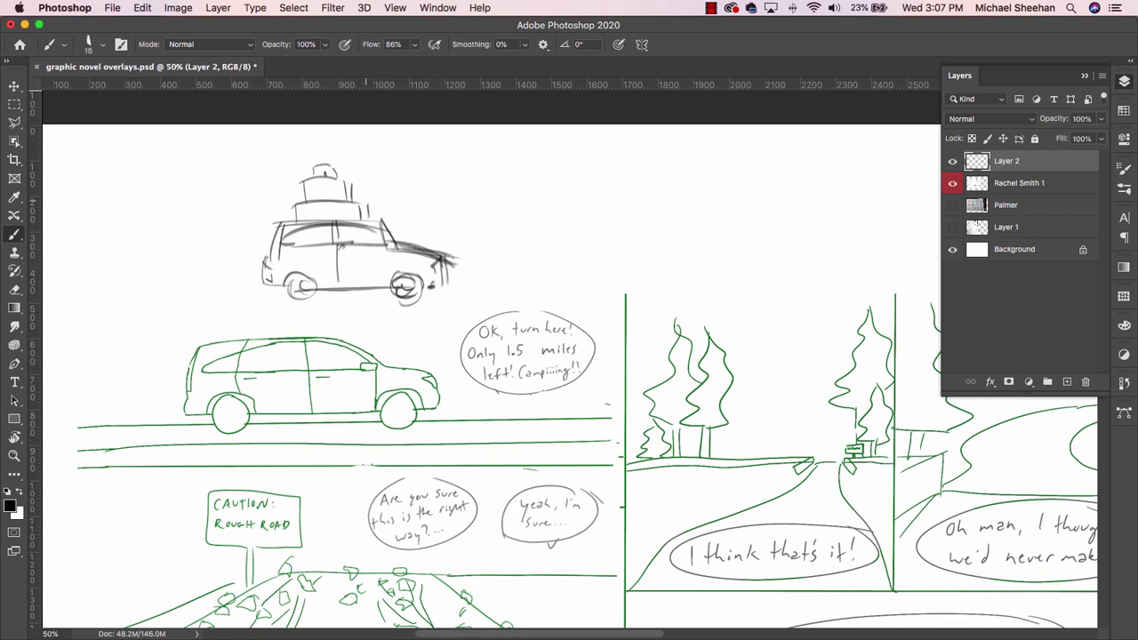
- Draw a strap down the luggage stack, place a small figure on top and darken the luggage edges
drag(324, 158, 332, 226)
mouse_move(329, 132)
mouse_down()
mouse_move(311, 135)
mouse_move(330, 137)
mouse_up()
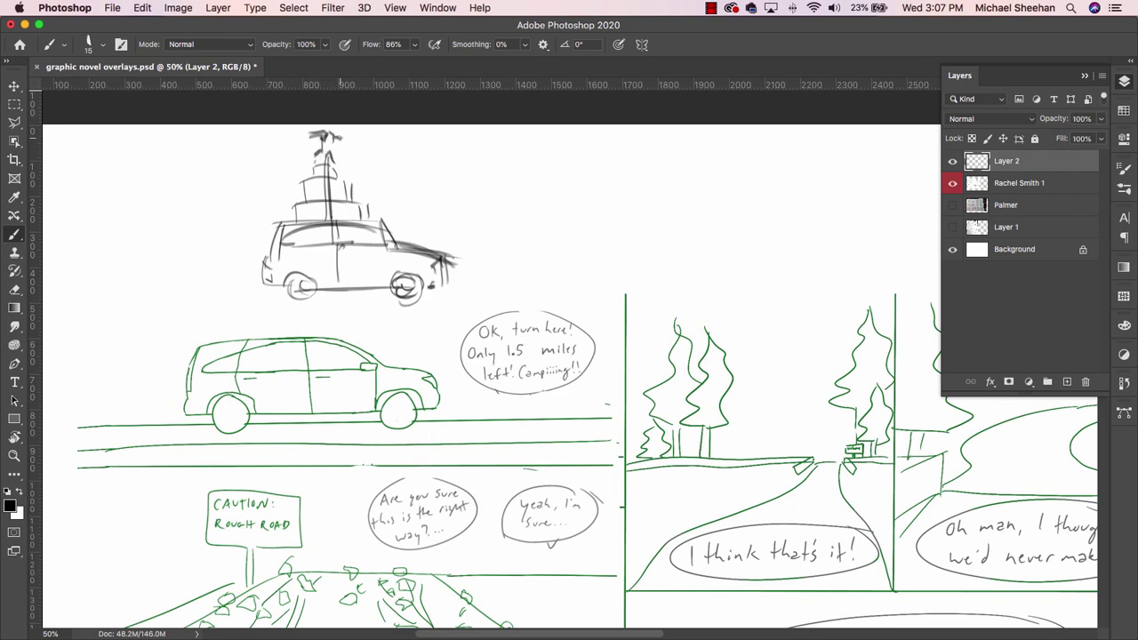
mouse_move(316, 152)
mouse_down()
mouse_move(296, 159)
mouse_move(319, 160)
mouse_up()
mouse_move(291, 229)
mouse_down()
mouse_move(294, 196)
mouse_move(354, 188)
mouse_move(328, 208)
mouse_up()
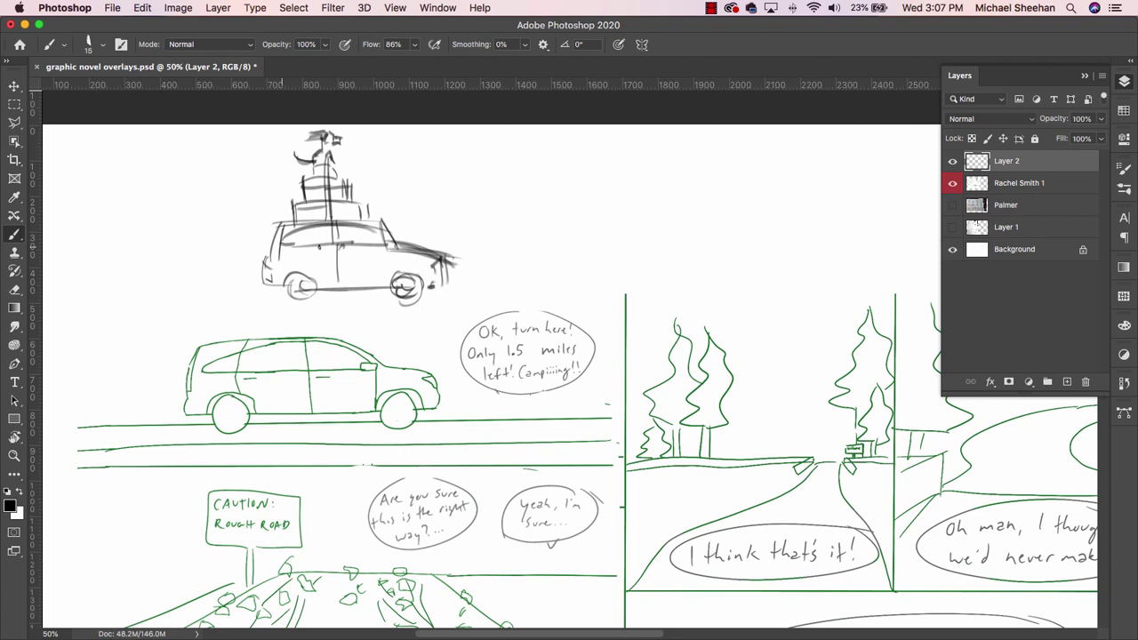
- Add side, door and wheel lines to the loaded car, and sketch an arched roof outline beside it
mouse_move(281, 247)
mouse_down()
mouse_move(336, 238)
mouse_move(334, 288)
mouse_up()
mouse_move(272, 267)
mouse_down()
mouse_move(436, 258)
mouse_move(385, 285)
mouse_up()
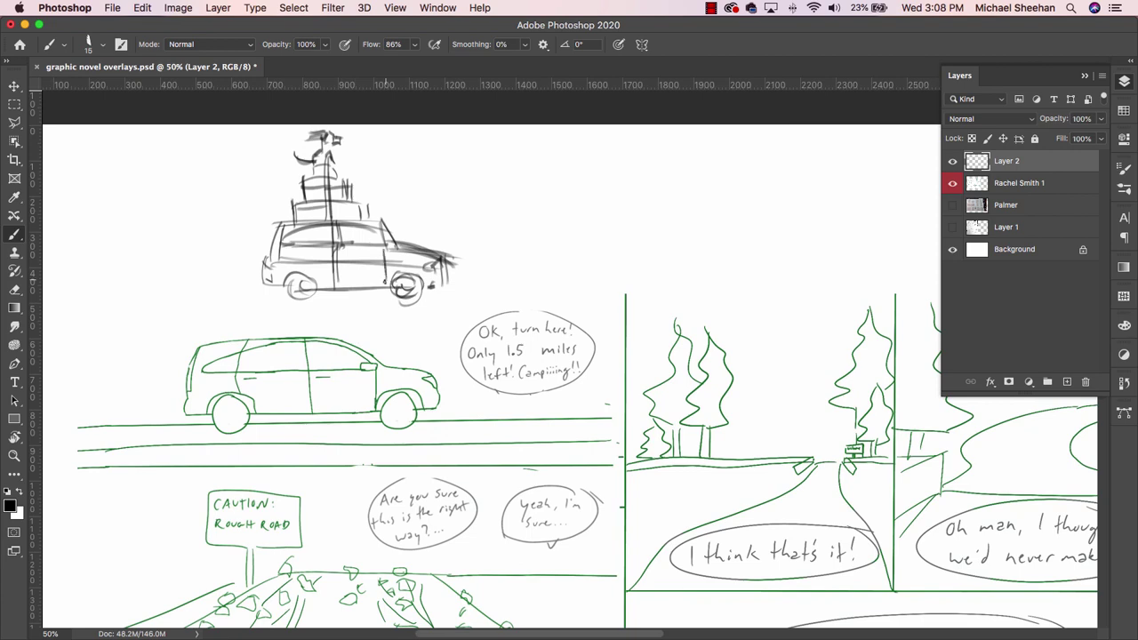
drag(283, 249, 324, 246)
drag(281, 298, 313, 278)
mouse_move(384, 278)
mouse_down()
mouse_move(397, 301)
mouse_move(408, 283)
mouse_up()
mouse_move(463, 167)
mouse_down()
mouse_move(455, 211)
mouse_move(556, 169)
mouse_move(557, 205)
mouse_up()
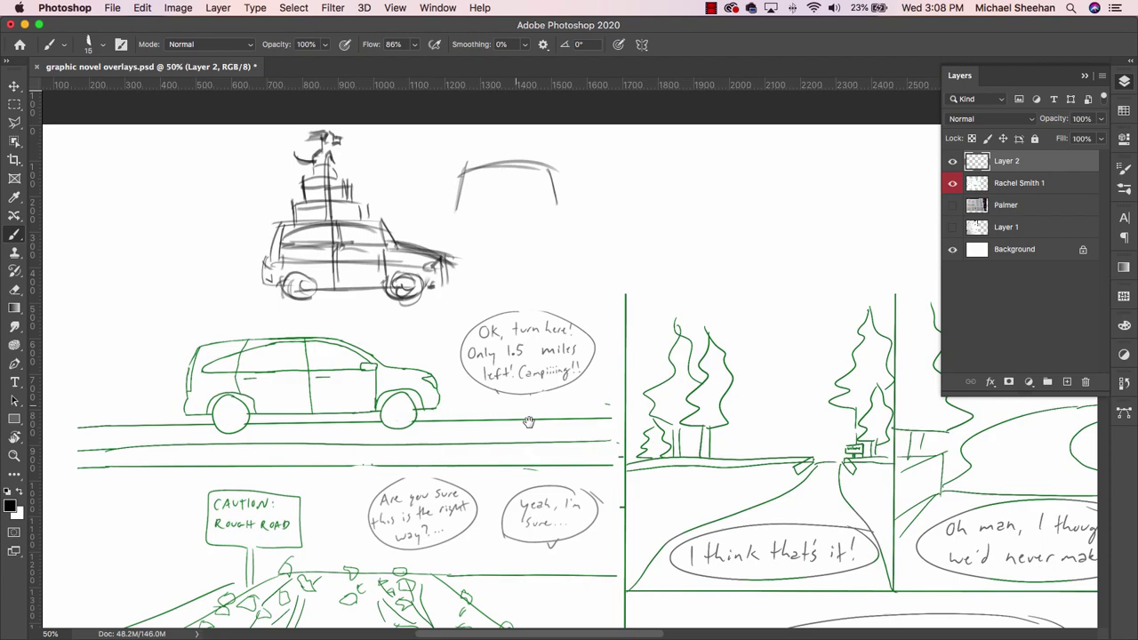
- Sketch a winding S-shaped road in the blank area above the tree panels
scroll(503, 409, down, 10)
drag(509, 387, 492, 498)
drag(513, 258, 437, 489)
scroll(513, 317, up, 8)
scroll(513, 317, right, 3)
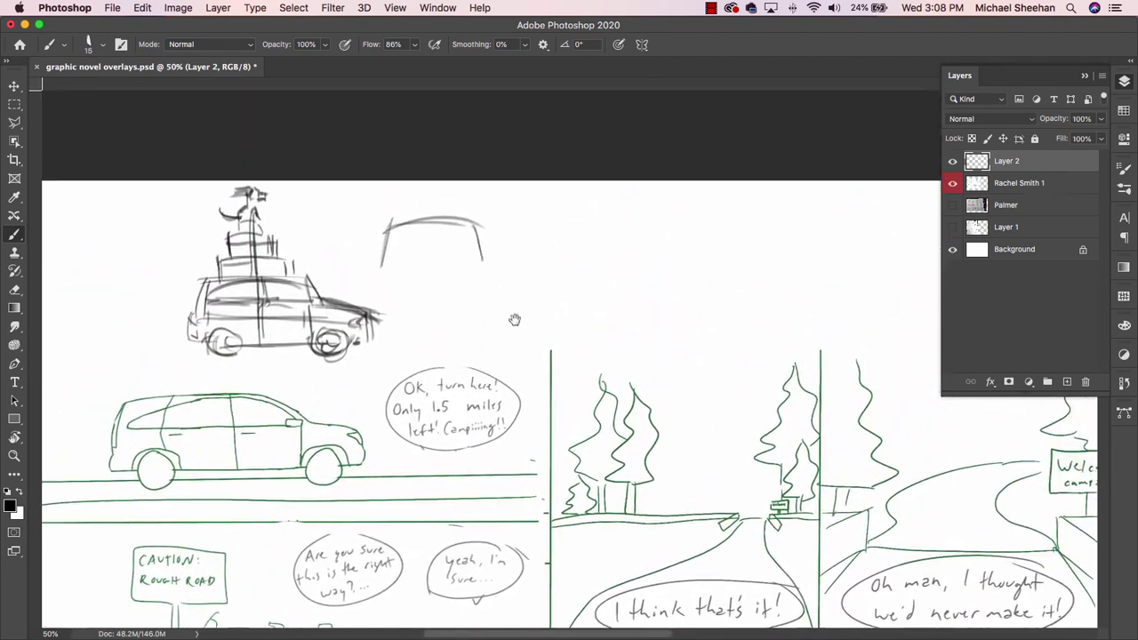
key(super+r)
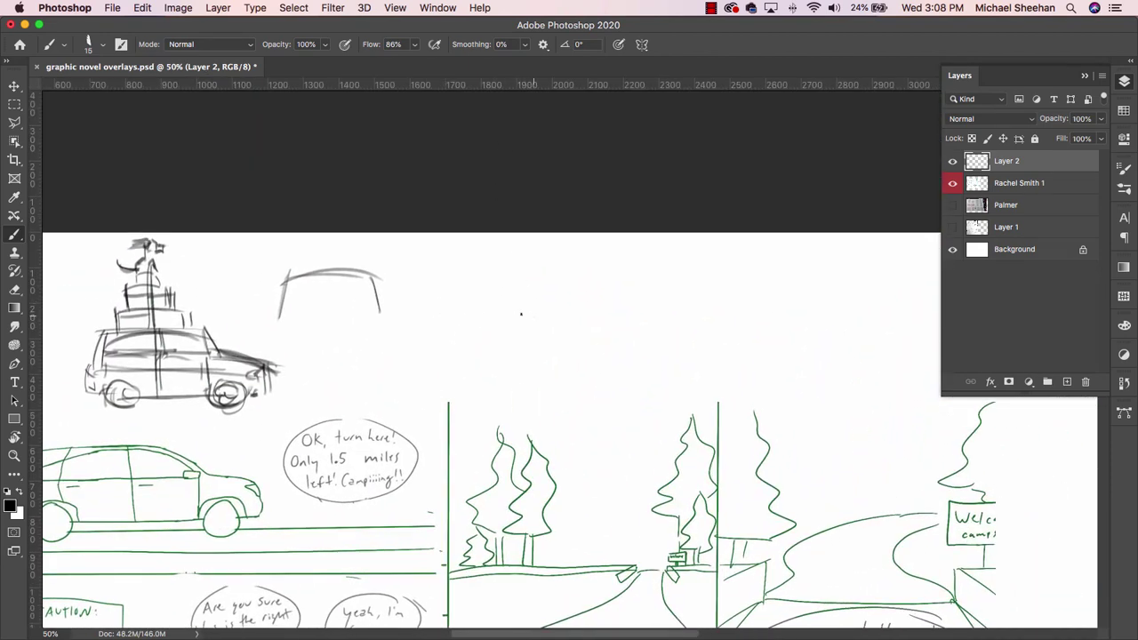
mouse_move(533, 316)
mouse_down()
mouse_move(457, 304)
mouse_move(650, 284)
mouse_move(594, 262)
mouse_up()
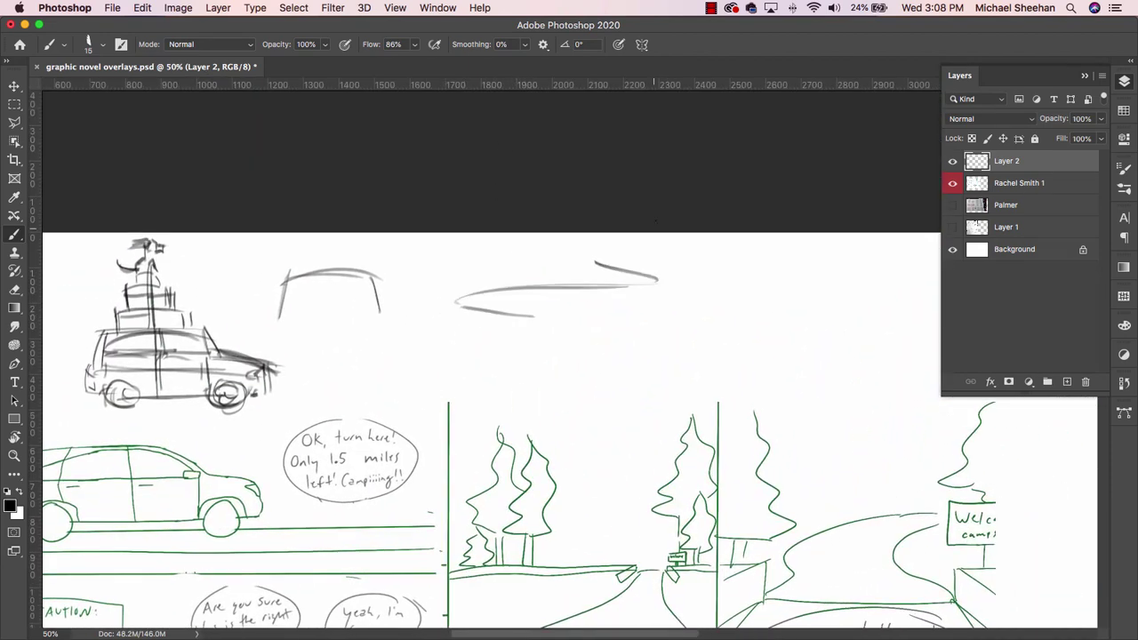
mouse_move(640, 291)
mouse_down()
mouse_move(592, 307)
mouse_move(812, 336)
mouse_up()
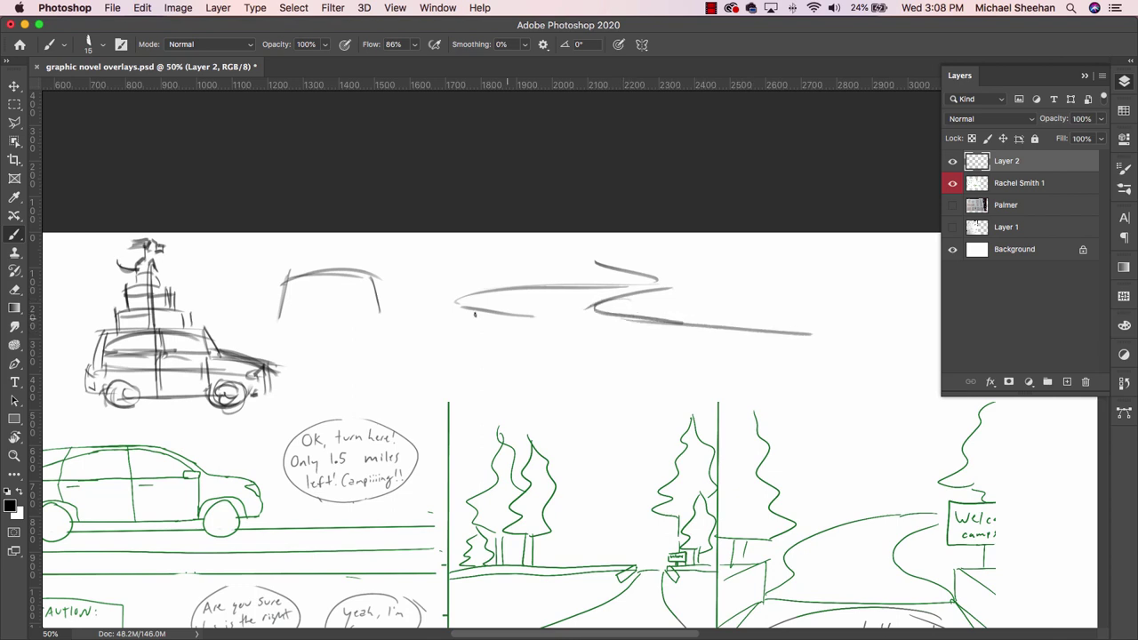
drag(443, 311, 500, 338)
- Sketch a boxy three-quarter-view vehicle on the winding road, with its side, lower body lines and two wheels
mouse_move(463, 266)
mouse_down()
mouse_move(470, 304)
mouse_move(537, 249)
mouse_move(543, 301)
mouse_up()
mouse_move(528, 252)
mouse_down()
mouse_move(593, 240)
mouse_move(580, 293)
mouse_up()
drag(581, 274, 581, 298)
mouse_move(553, 271)
mouse_down()
mouse_move(552, 298)
mouse_move(553, 271)
mouse_up()
mouse_move(469, 298)
mouse_down()
mouse_move(493, 308)
mouse_move(539, 292)
mouse_move(544, 275)
mouse_up()
mouse_move(538, 402)
mouse_down()
mouse_move(805, 94)
mouse_move(474, 429)
mouse_up()
drag(618, 287, 631, 251)
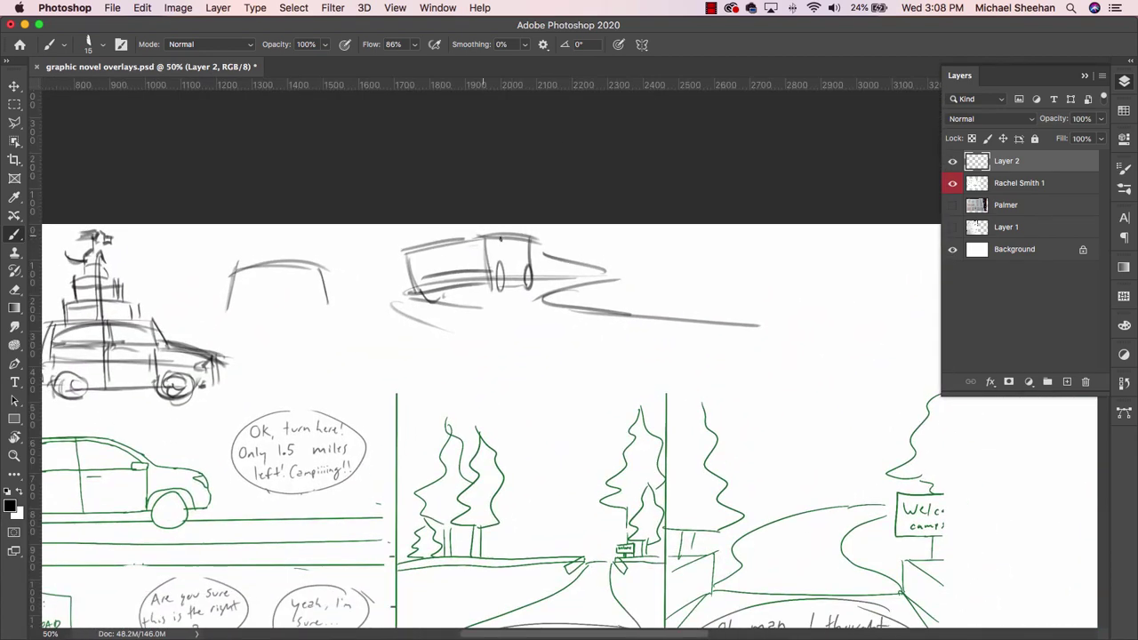
- Move the sketch layer down toward the green panels and draw a raised shape on top of the road vehicle
key(ctrl+t)
mouse_move(553, 284)
mouse_down()
mouse_move(554, 317)
mouse_move(556, 305)
mouse_up()
key(Return)
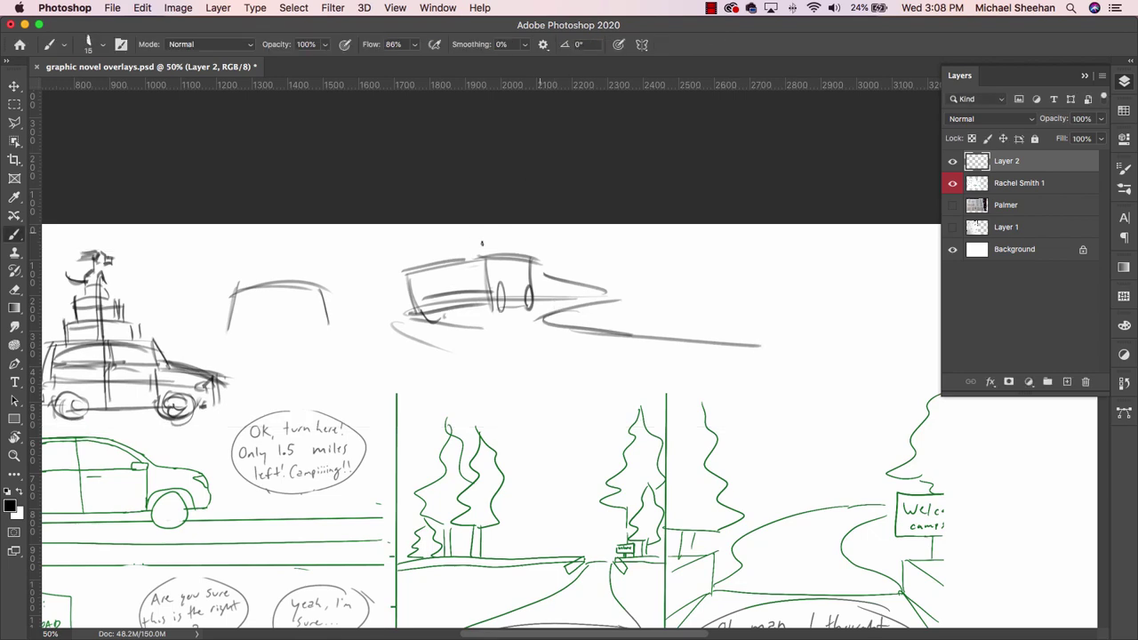
mouse_move(426, 246)
mouse_down()
mouse_move(418, 272)
mouse_move(473, 241)
mouse_up()
key(ctrl+t)
drag(616, 274, 619, 334)
key(Return)
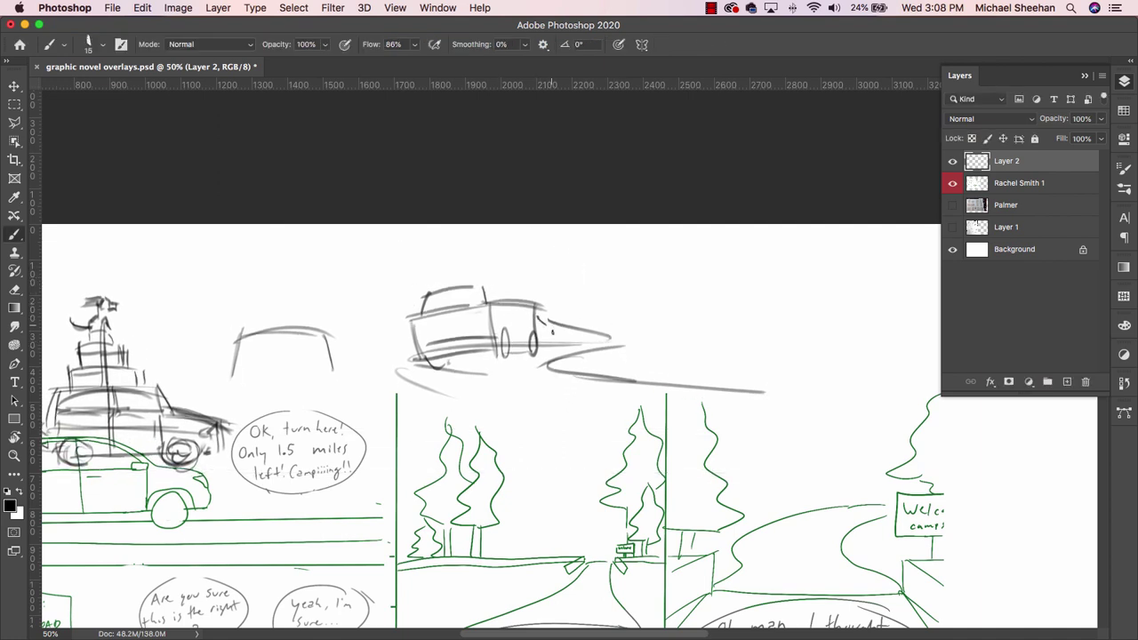
- Add the side windows, end edge and a rectangular frame on the near face of the road vehicle
drag(543, 323, 551, 349)
drag(516, 297, 517, 322)
drag(494, 308, 535, 326)
drag(519, 307, 519, 322)
drag(420, 316, 468, 324)
drag(474, 315, 476, 331)
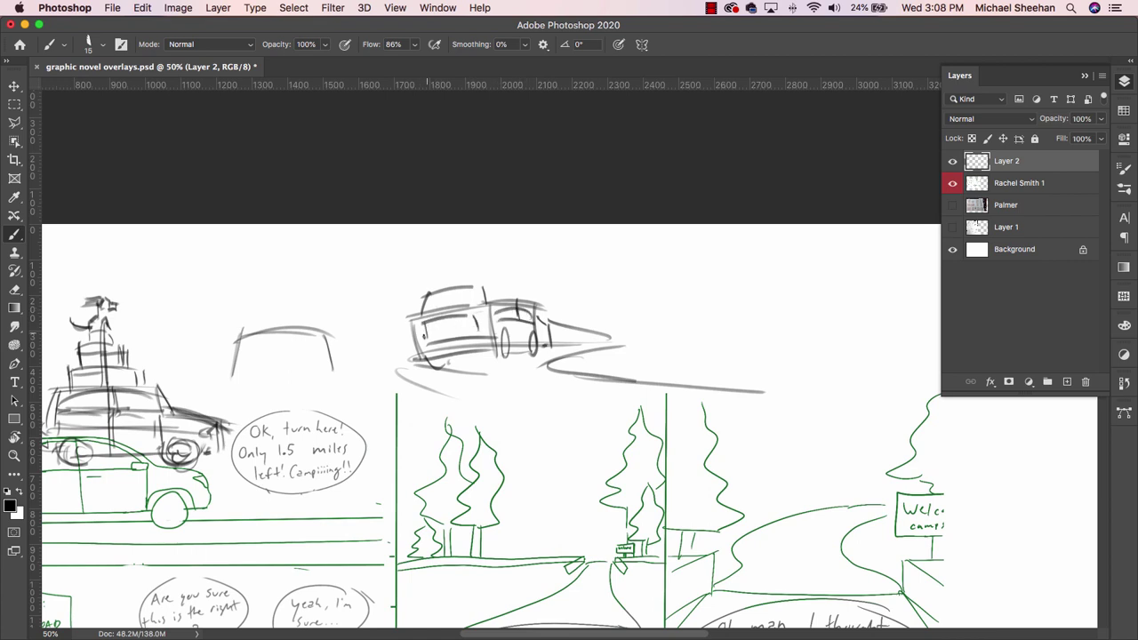
- Add two round details inside the road vehicle's rectangular frame and darken its corner edges and wheels
mouse_move(427, 338)
mouse_down()
mouse_move(489, 333)
mouse_move(435, 323)
mouse_move(462, 327)
mouse_move(417, 338)
mouse_move(427, 353)
mouse_up()
mouse_move(492, 324)
mouse_down()
mouse_move(478, 335)
mouse_move(533, 331)
mouse_move(494, 357)
mouse_up()
mouse_move(502, 340)
mouse_down()
mouse_move(494, 359)
mouse_move(509, 357)
mouse_move(498, 360)
mouse_up()
drag(539, 326, 530, 357)
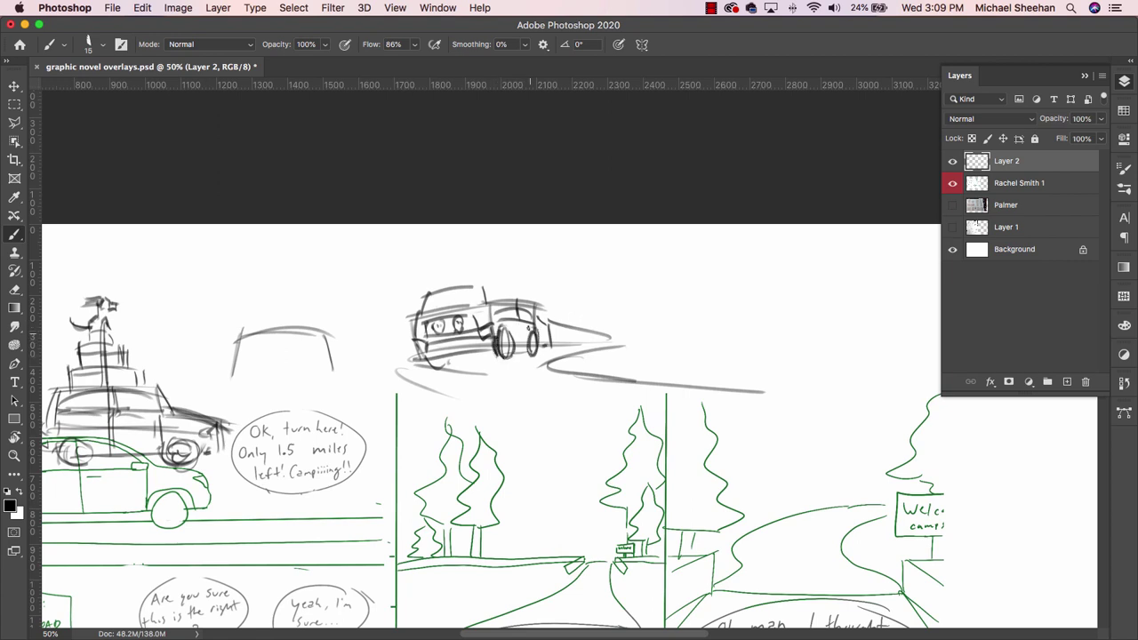
- Extend the road behind the vehicle with zigzag switchback edges and add vertical cliff-side lines below the bends
drag(411, 359, 398, 401)
mouse_move(635, 340)
mouse_down()
mouse_move(622, 377)
mouse_move(649, 339)
mouse_move(639, 322)
mouse_move(583, 316)
mouse_move(701, 281)
mouse_move(569, 309)
mouse_move(610, 326)
mouse_move(576, 339)
mouse_move(602, 335)
mouse_up()
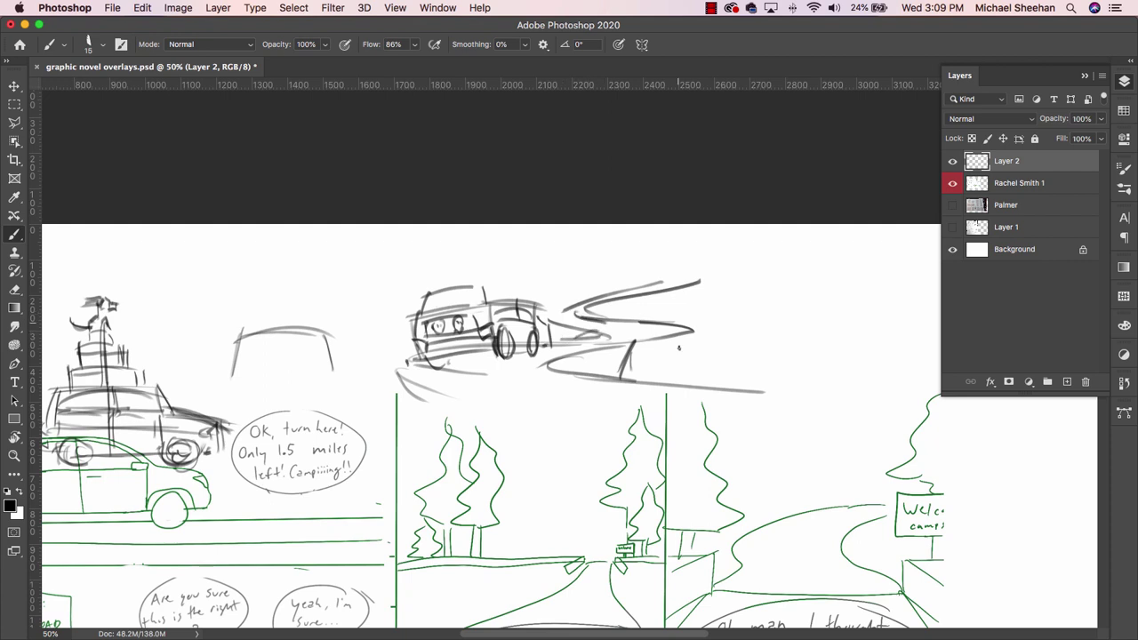
drag(693, 330, 663, 385)
drag(701, 283, 682, 311)
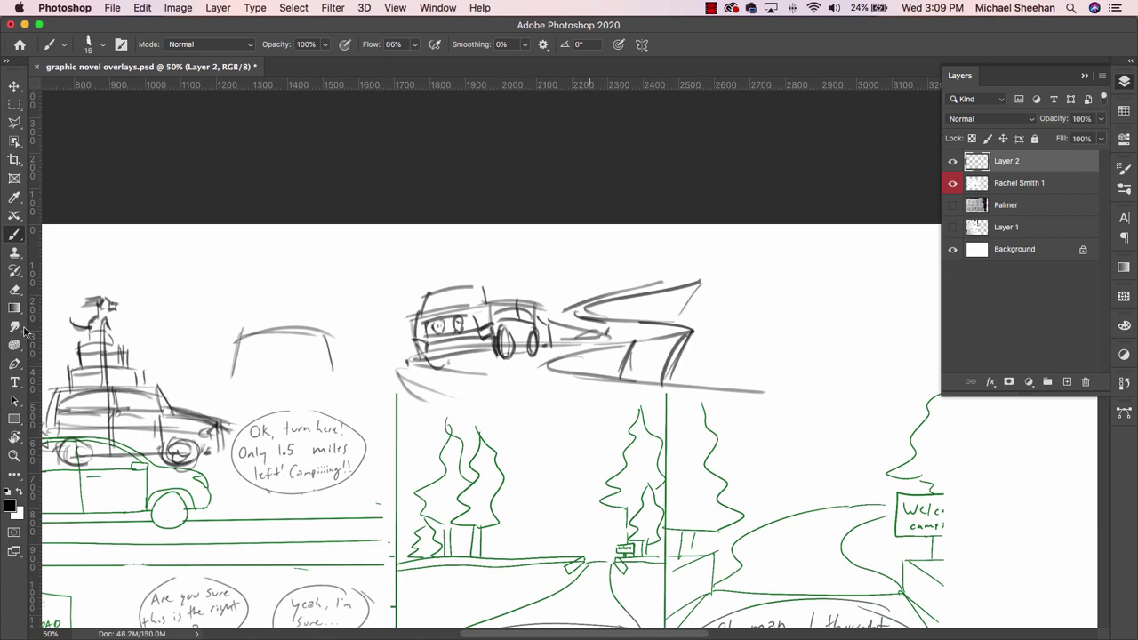
- Erase the boxy road vehicle down to a faint ghost using the Eraser at size 40
click(16, 289)
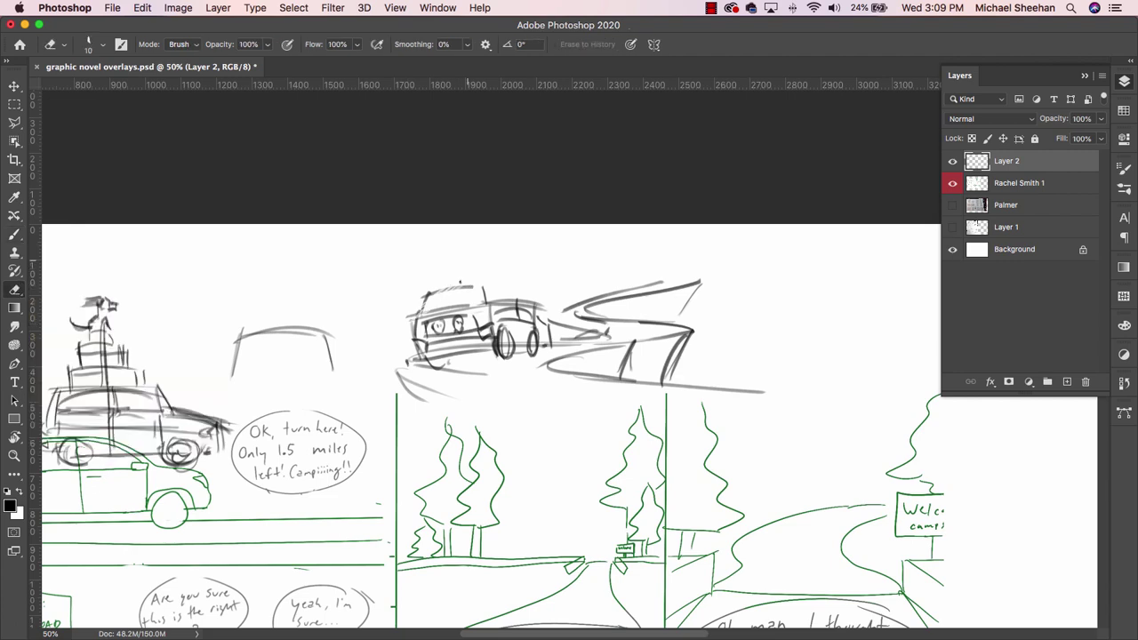
key(bracketright)
key(bracketright)
key(bracketright)
key(bracketright)
key(bracketright)
key(bracketright)
mouse_move(452, 284)
mouse_down()
mouse_move(416, 310)
mouse_move(508, 282)
mouse_move(428, 331)
mouse_up()
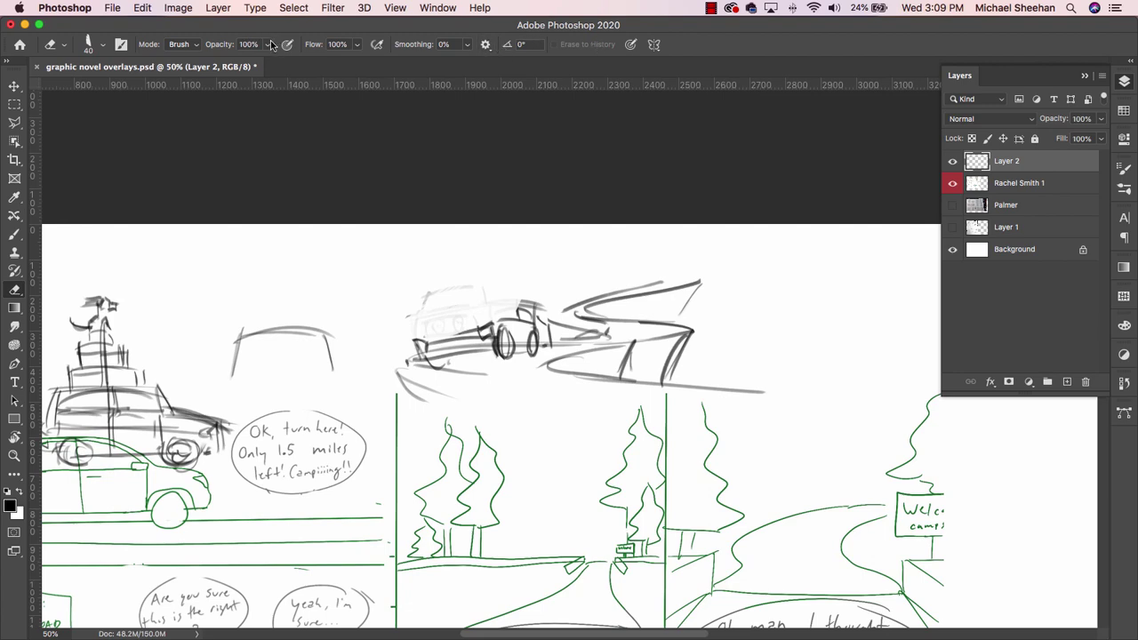
mouse_move(487, 345)
mouse_down()
mouse_move(533, 315)
mouse_move(520, 342)
mouse_move(498, 325)
mouse_move(420, 343)
mouse_up()
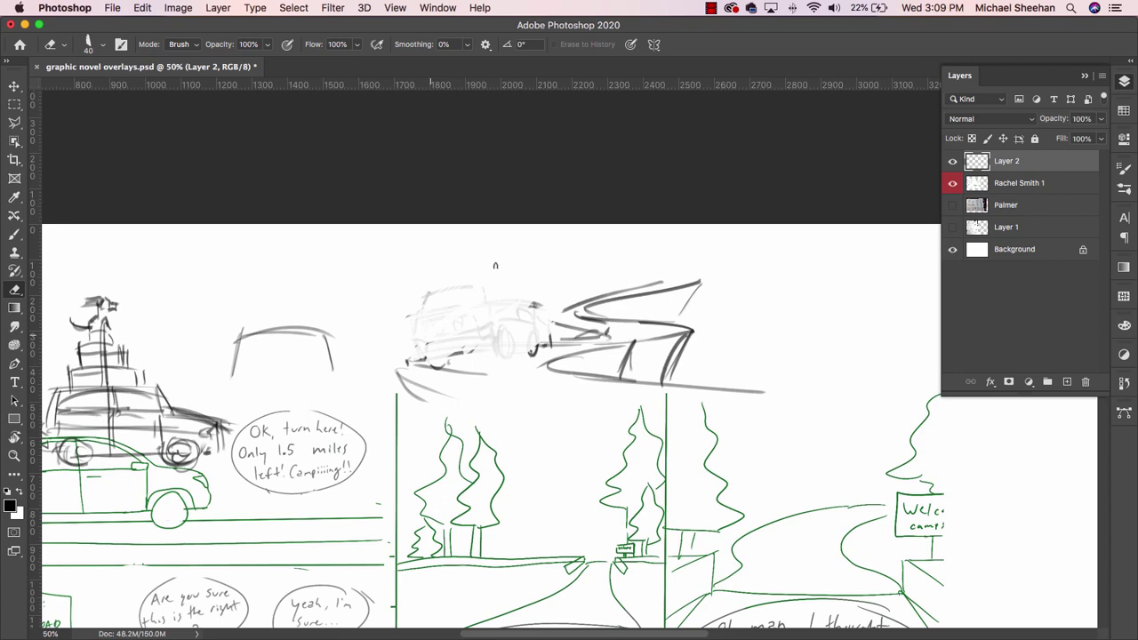
mouse_move(462, 287)
mouse_down()
mouse_move(455, 354)
mouse_move(525, 319)
mouse_move(497, 319)
mouse_move(489, 354)
mouse_move(411, 358)
mouse_move(436, 297)
mouse_up()
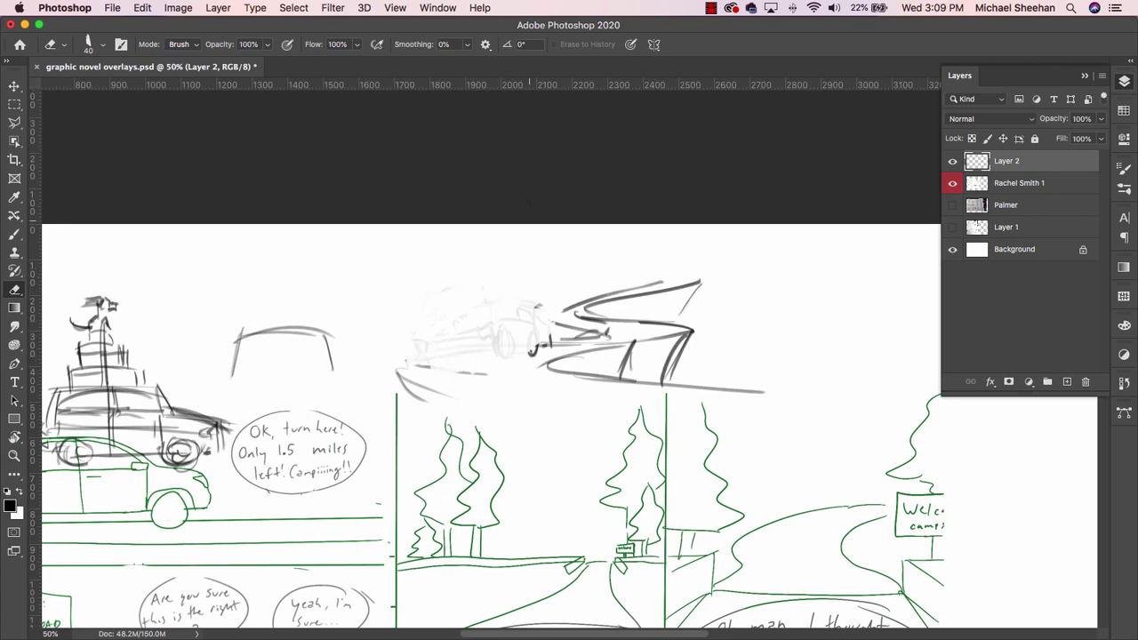
drag(526, 342, 536, 327)
- Redraw the vehicle with the brush over the faint guide, tilted onto one side with body edges, roof and wheels
key(b)
mouse_move(431, 352)
mouse_down()
mouse_move(537, 309)
mouse_move(504, 286)
mouse_up()
mouse_move(413, 328)
mouse_down()
mouse_move(418, 359)
mouse_move(411, 313)
mouse_up()
drag(415, 313, 514, 283)
mouse_move(427, 296)
mouse_down()
mouse_move(420, 322)
mouse_move(491, 276)
mouse_up()
mouse_move(487, 276)
mouse_down()
mouse_move(499, 291)
mouse_move(527, 269)
mouse_move(528, 292)
mouse_move(550, 283)
mouse_move(522, 324)
mouse_move(536, 309)
mouse_up()
drag(520, 331, 530, 332)
drag(509, 324, 517, 336)
mouse_move(432, 343)
mouse_down()
mouse_move(428, 363)
mouse_move(442, 363)
mouse_up()
- Sketch luggage on the tilted vehicle's roof, pieces flying off it and small rough shapes beside its near front corner
mouse_move(440, 305)
mouse_down()
mouse_move(468, 264)
mouse_move(504, 268)
mouse_up()
mouse_move(366, 288)
mouse_down()
mouse_move(405, 277)
mouse_move(397, 307)
mouse_move(375, 289)
mouse_move(411, 279)
mouse_move(363, 246)
mouse_move(354, 260)
mouse_up()
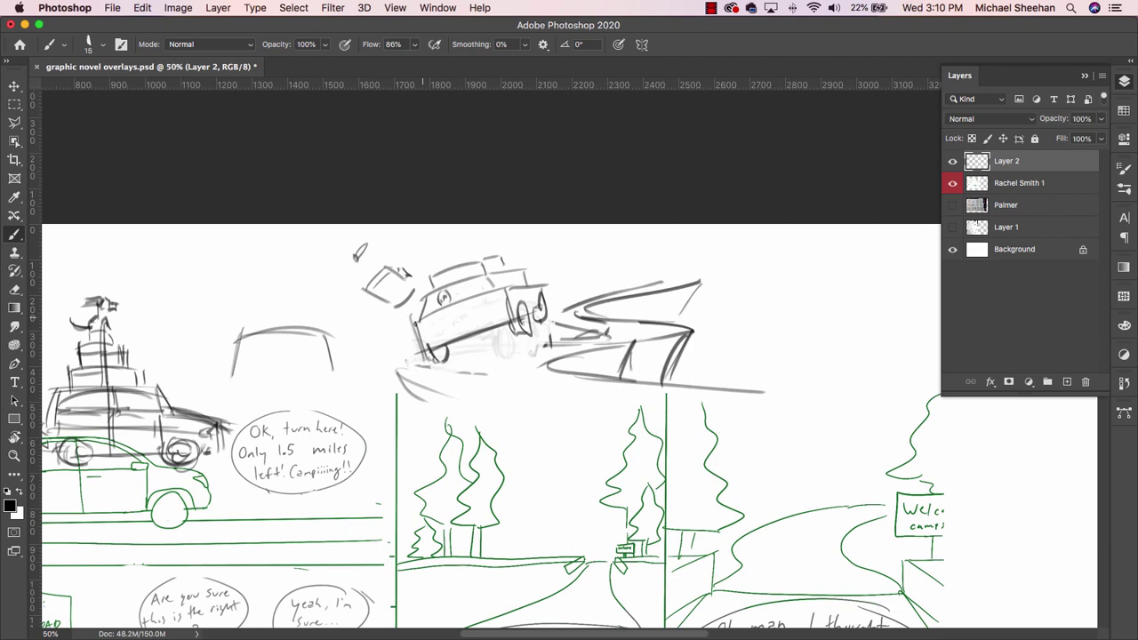
drag(427, 318, 412, 328)
drag(432, 318, 417, 330)
mouse_move(401, 319)
mouse_down()
mouse_move(381, 339)
mouse_move(368, 325)
mouse_move(389, 343)
mouse_move(386, 361)
mouse_up()
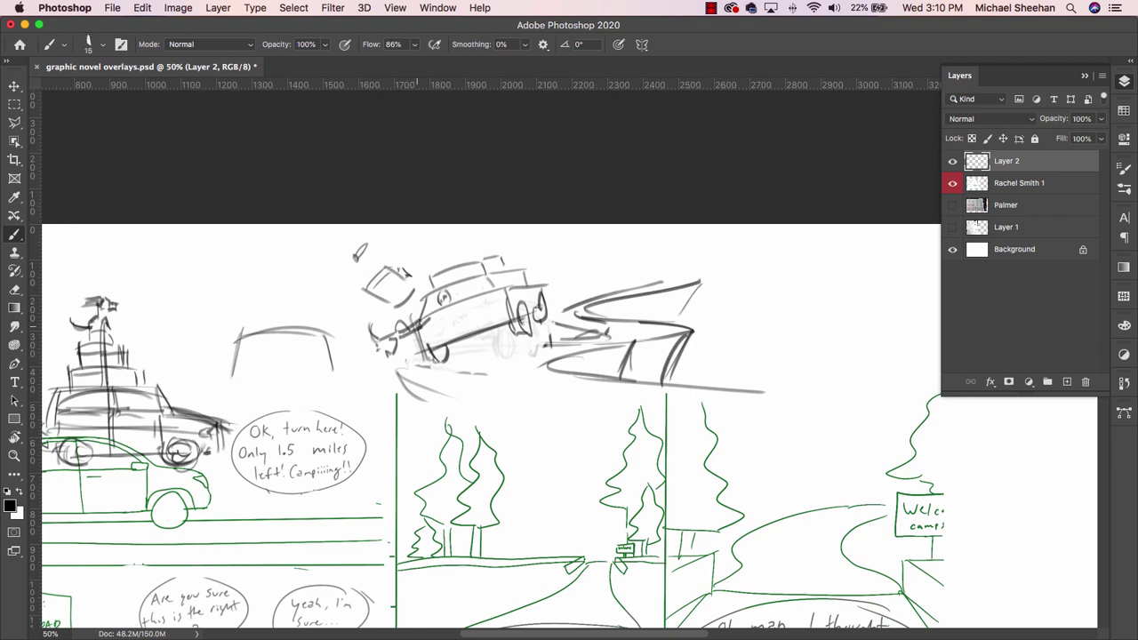
- Add dark lines and a rectangular detail on the tilted vehicle's front, and stack tapering tiers of luggage on its roof
mouse_move(420, 324)
mouse_down()
mouse_move(400, 338)
mouse_move(382, 333)
mouse_move(476, 306)
mouse_move(484, 319)
mouse_move(507, 300)
mouse_move(452, 343)
mouse_move(482, 318)
mouse_up()
mouse_move(489, 313)
mouse_down()
mouse_move(489, 333)
mouse_move(493, 323)
mouse_up()
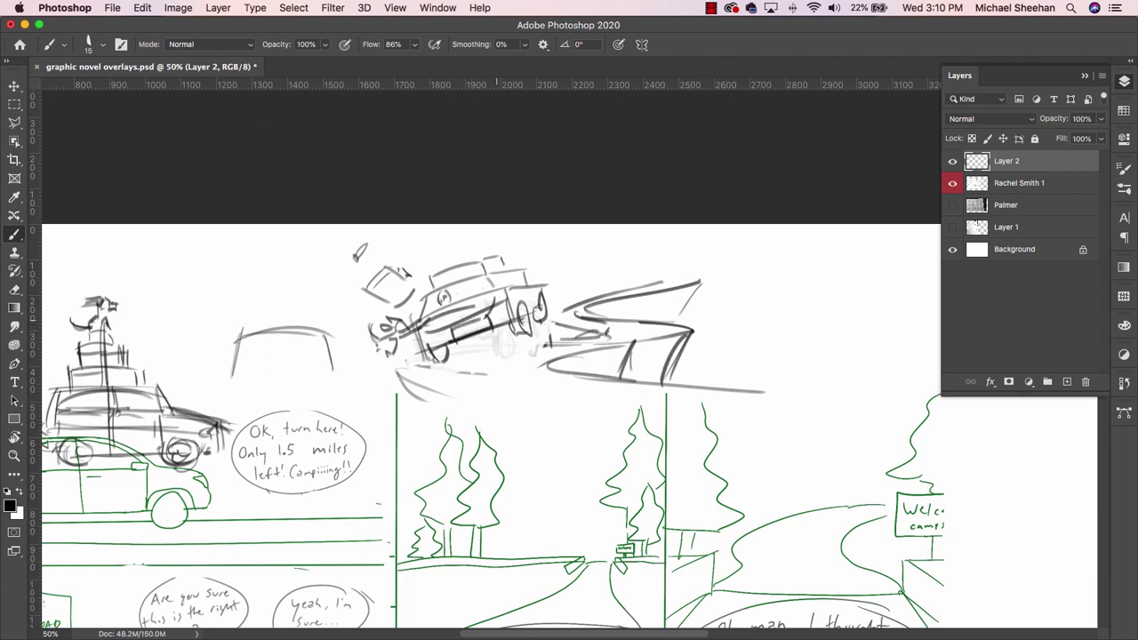
drag(538, 285, 557, 308)
drag(495, 280, 525, 273)
drag(523, 275, 522, 288)
mouse_move(440, 252)
mouse_down()
mouse_move(437, 269)
mouse_move(480, 246)
mouse_up()
mouse_move(484, 242)
mouse_down()
mouse_move(488, 261)
mouse_move(452, 240)
mouse_move(475, 235)
mouse_move(496, 277)
mouse_up()
drag(486, 235, 504, 272)
mouse_move(438, 245)
mouse_down()
mouse_move(430, 292)
mouse_move(487, 295)
mouse_up()
drag(498, 283, 575, 291)
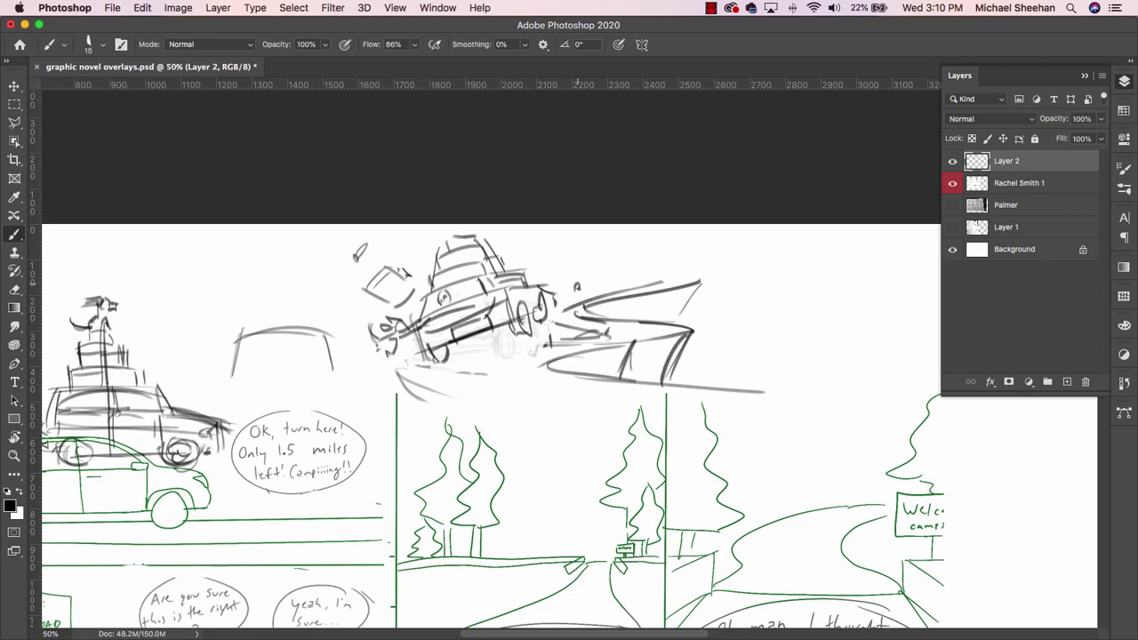
- Strengthen the road edge under the tilted vehicle and sketch a row of small pointed trees below the cliff
drag(602, 344, 613, 350)
drag(407, 368, 574, 324)
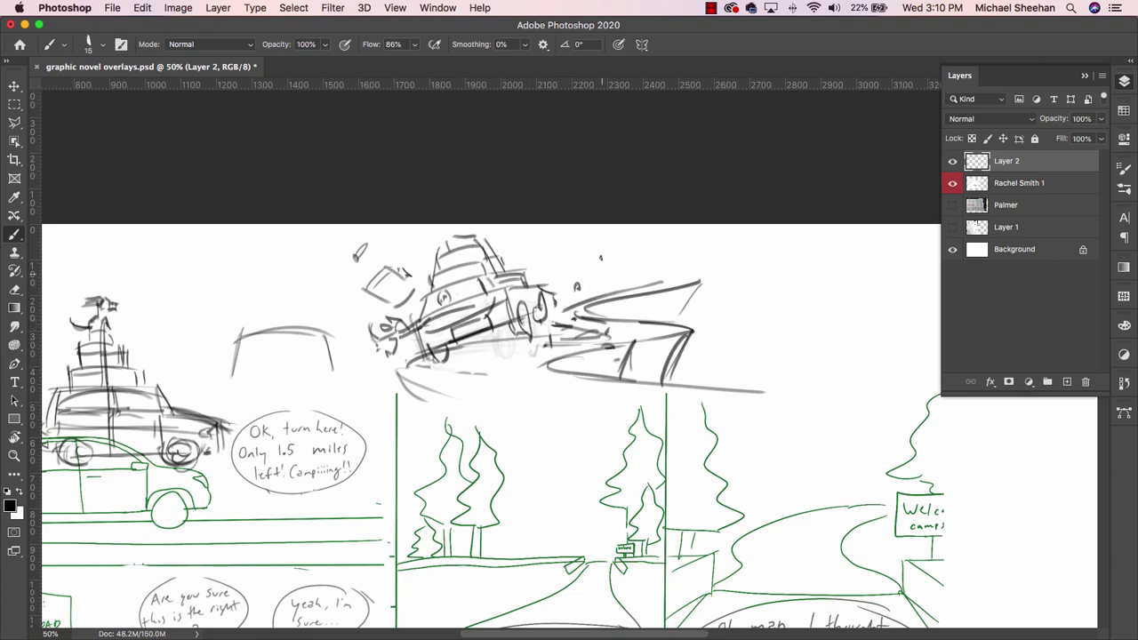
mouse_move(720, 333)
mouse_down()
mouse_move(717, 376)
mouse_move(730, 333)
mouse_up()
mouse_move(735, 384)
mouse_down()
mouse_move(742, 339)
mouse_move(745, 378)
mouse_up()
mouse_move(705, 354)
mouse_down()
mouse_move(701, 383)
mouse_move(689, 374)
mouse_up()
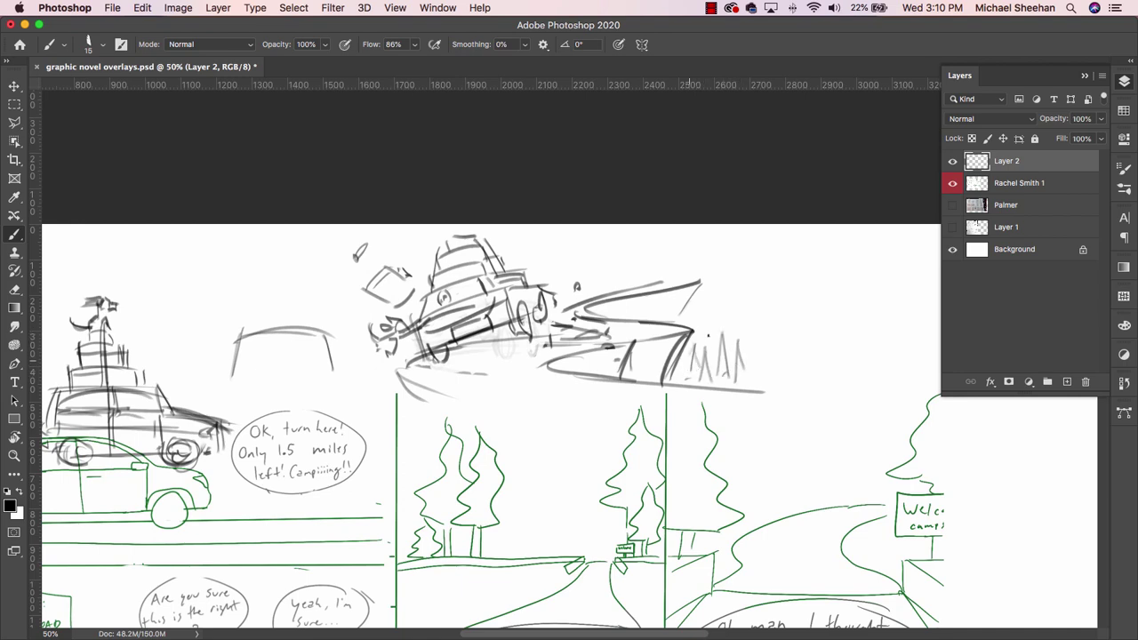
drag(763, 348, 765, 380)
- Draw another road bend above the switchbacks, with light mountain slopes and a few background trees on both sides
mouse_move(542, 267)
mouse_down()
mouse_move(651, 281)
mouse_move(614, 233)
mouse_move(578, 252)
mouse_move(696, 283)
mouse_up()
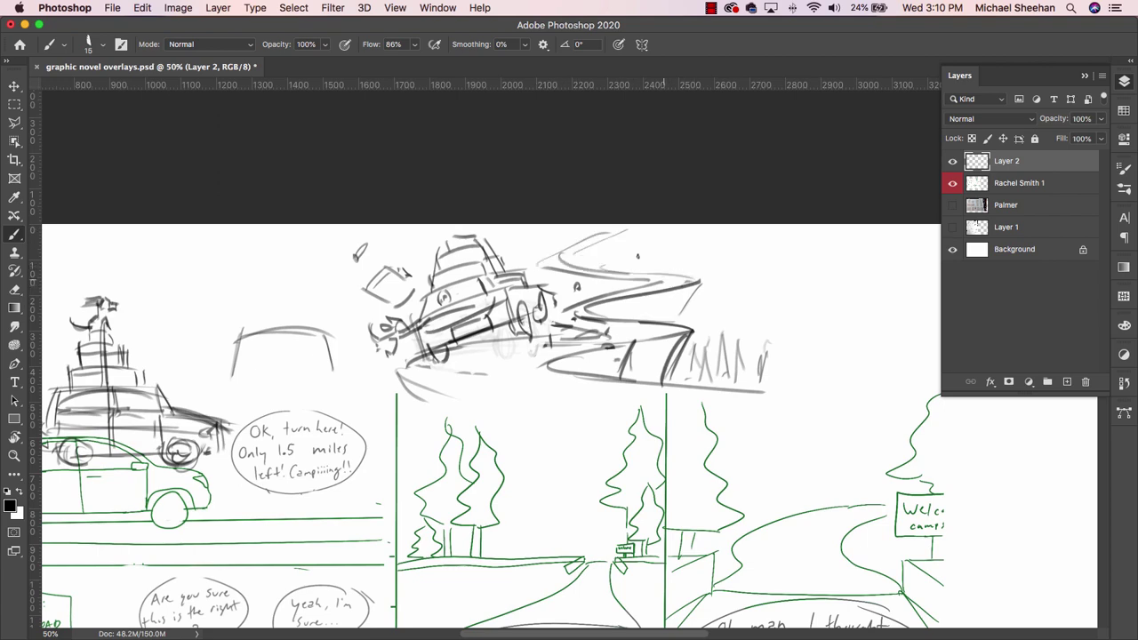
mouse_move(638, 245)
mouse_down()
mouse_move(635, 222)
mouse_move(658, 270)
mouse_up()
drag(569, 233, 510, 255)
mouse_move(429, 238)
mouse_down()
mouse_move(427, 276)
mouse_move(395, 306)
mouse_up()
mouse_move(359, 283)
mouse_down()
mouse_move(371, 346)
mouse_move(351, 358)
mouse_up()
drag(340, 382, 370, 377)
mouse_move(712, 303)
mouse_down()
mouse_move(711, 325)
mouse_move(737, 314)
mouse_up()
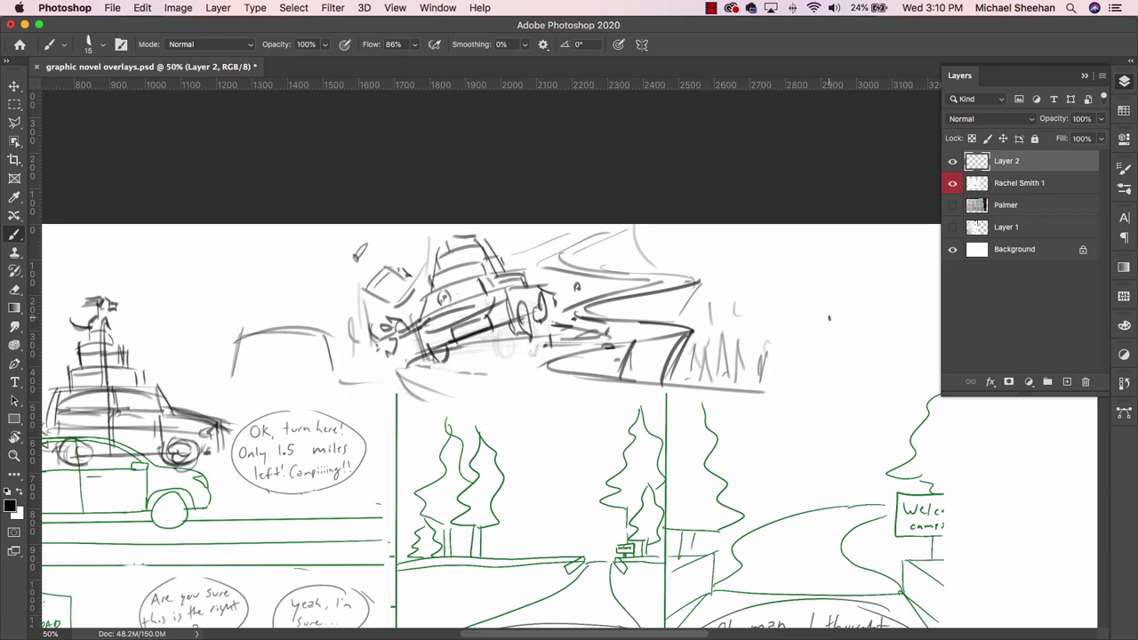
- Draw short horizontal lines from the page's left edge beside the first car panel and the rough-road panel
mouse_move(685, 471)
mouse_down()
mouse_move(660, 222)
mouse_move(869, 299)
mouse_move(866, 291)
mouse_up()
drag(537, 293, 687, 352)
drag(121, 288, 281, 279)
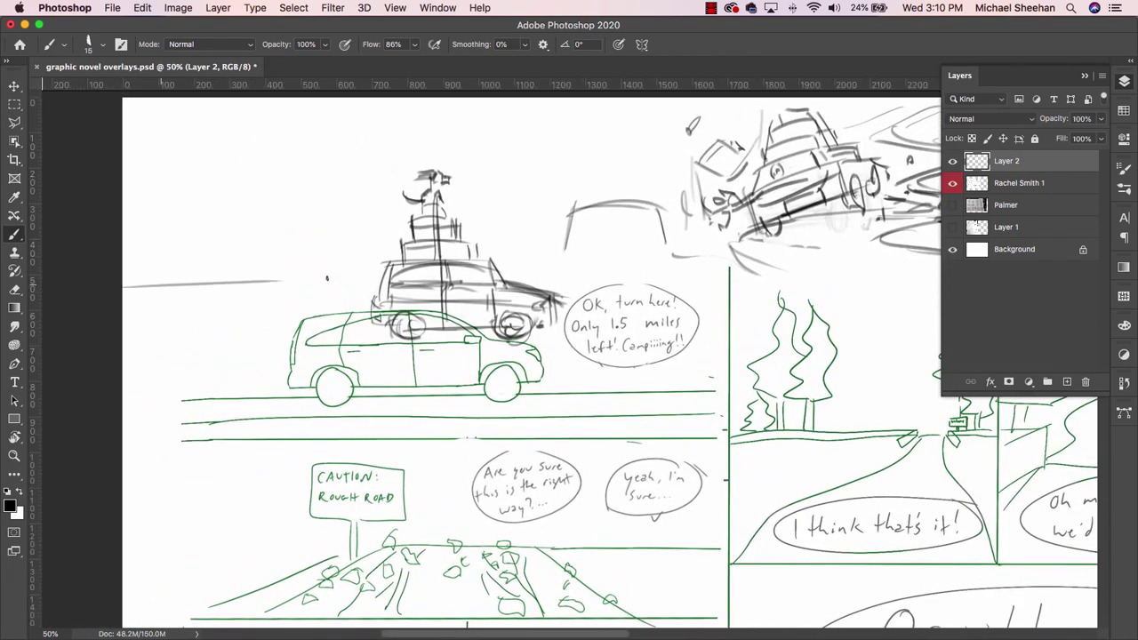
drag(121, 526, 245, 525)
- Examine the rough-road, tilted-car and "30 minutes later..." panels against the overlay sketches at the top of the page
scroll(246, 525, down, 10)
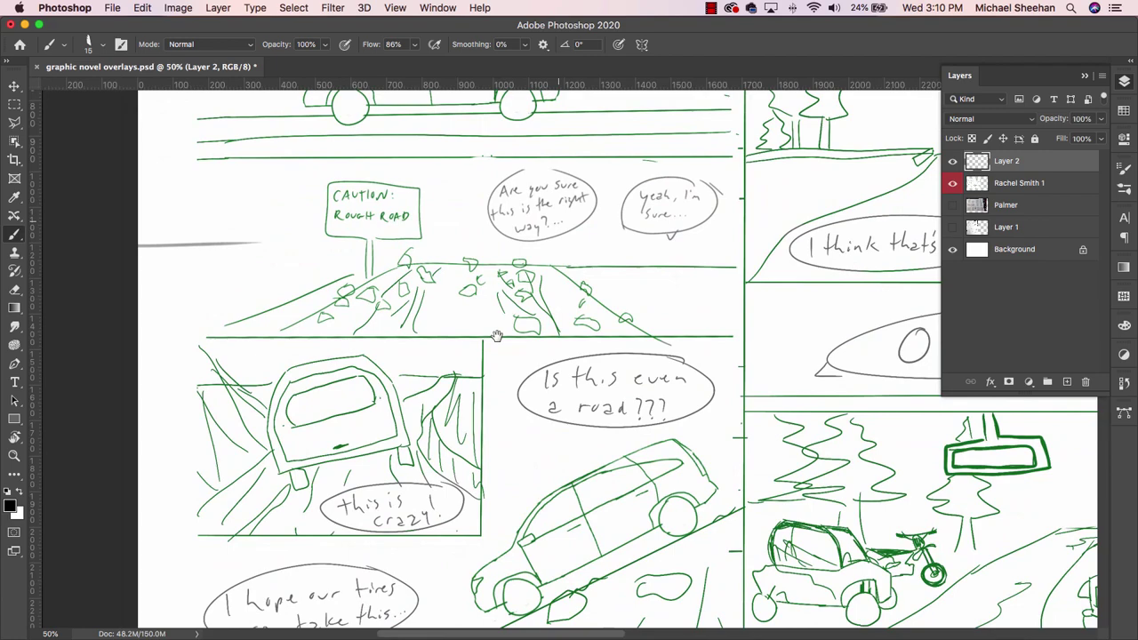
drag(660, 521, 543, 306)
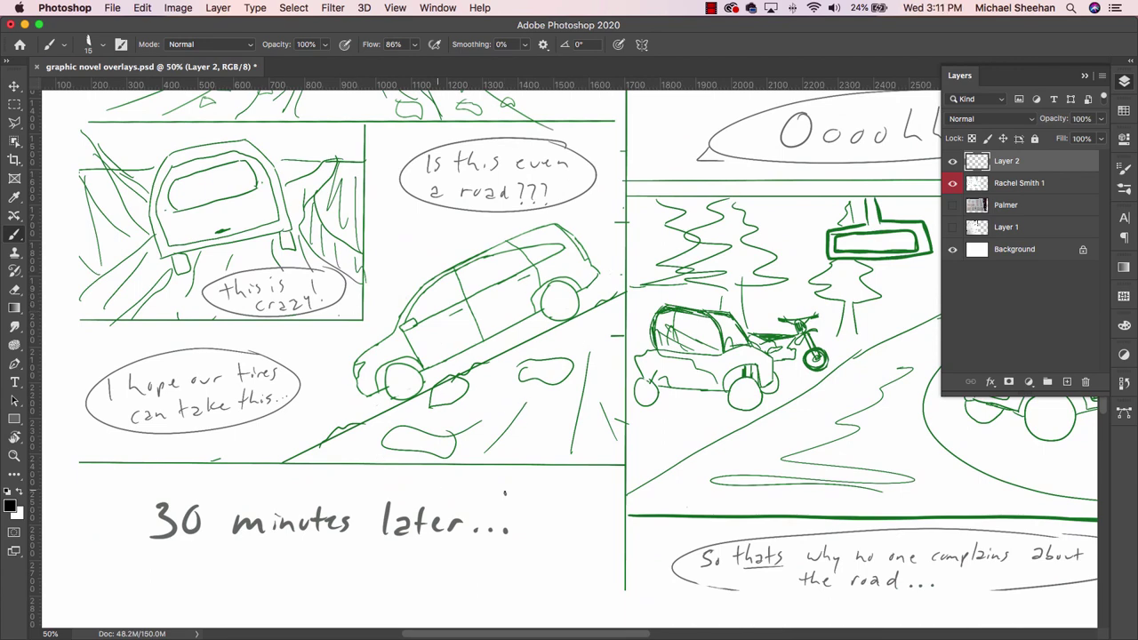
drag(429, 430, 425, 310)
key(ctrl+r)
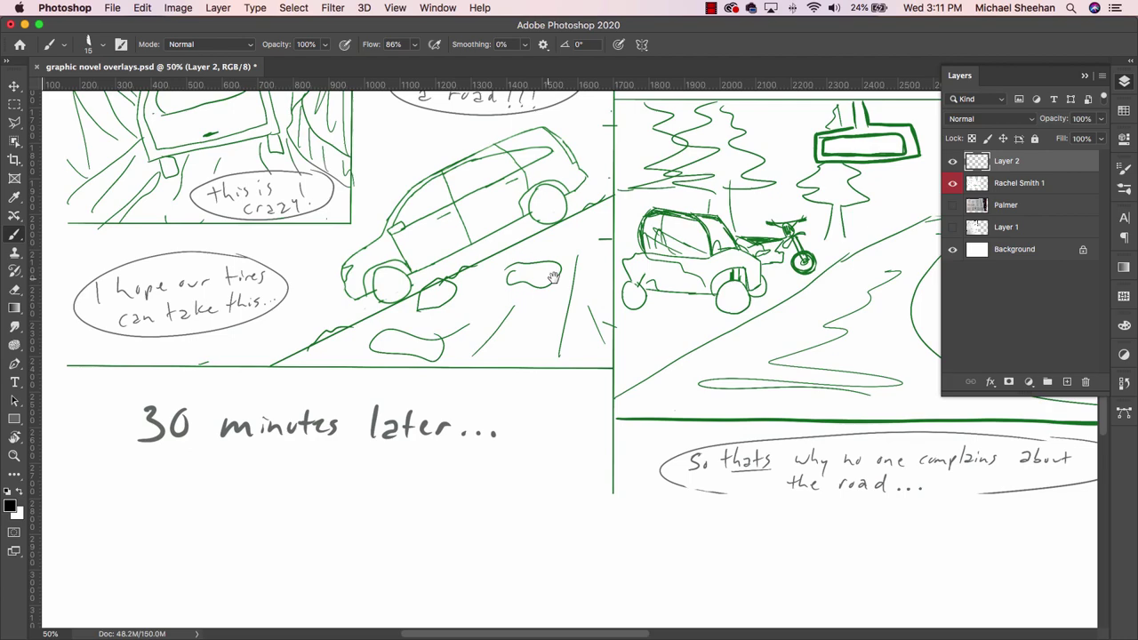
drag(554, 278, 320, 516)
drag(658, 280, 521, 495)
mouse_move(365, 115)
mouse_down()
mouse_move(498, 345)
mouse_move(517, 404)
mouse_up()
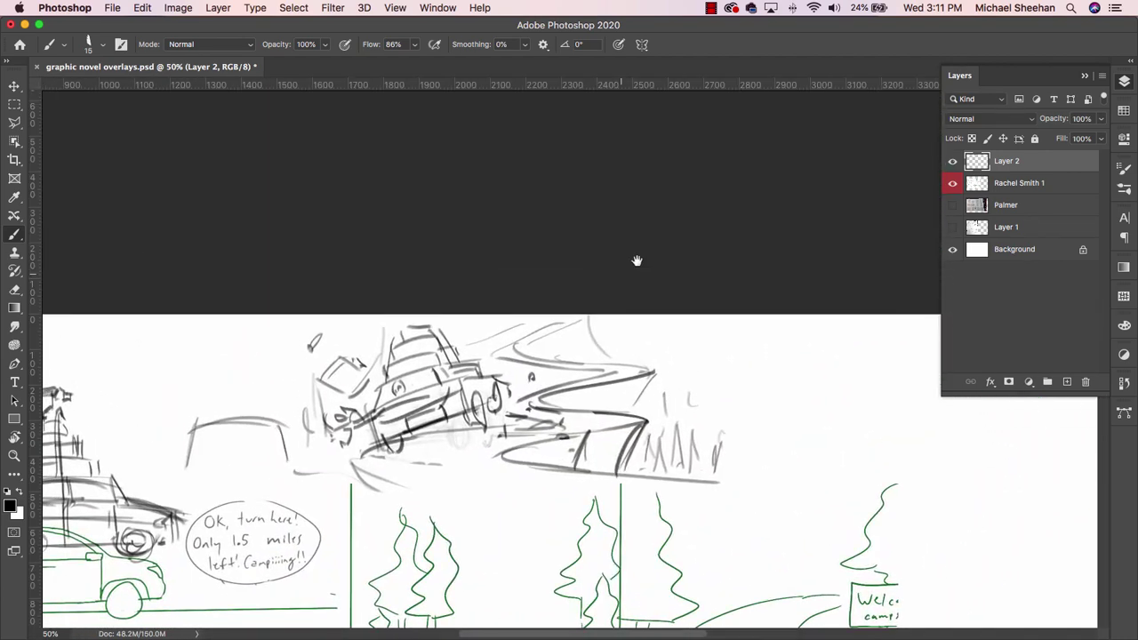
drag(638, 261, 807, 152)
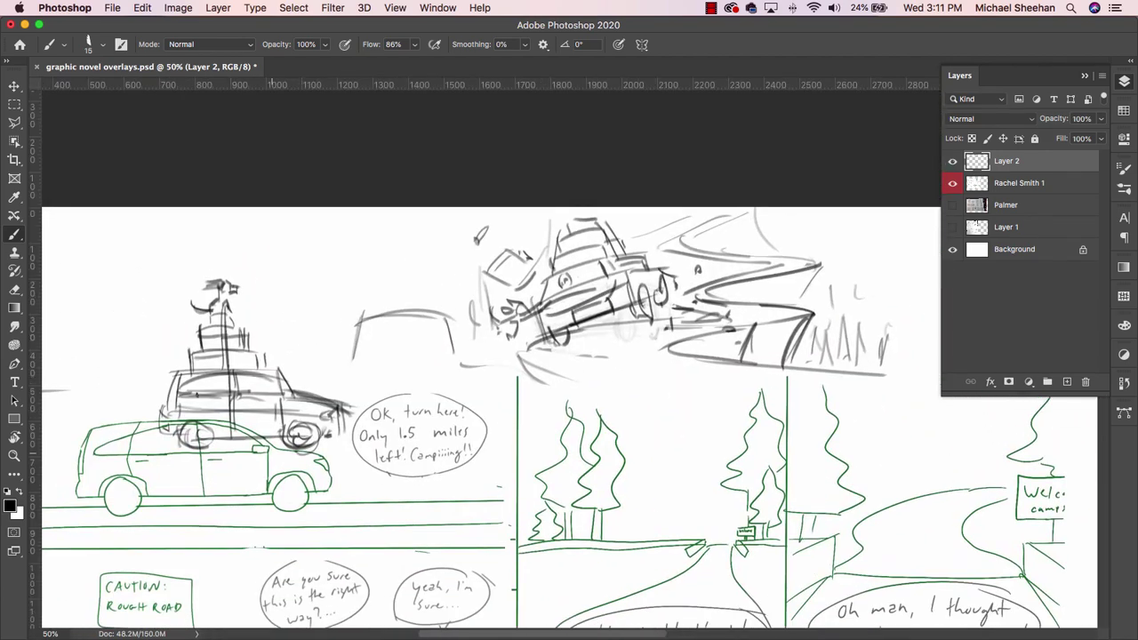
- Sketch tall narrow trees on both sides of the luggage-loaded car in the first panel, with ground marks on the horizon
drag(304, 410, 485, 372)
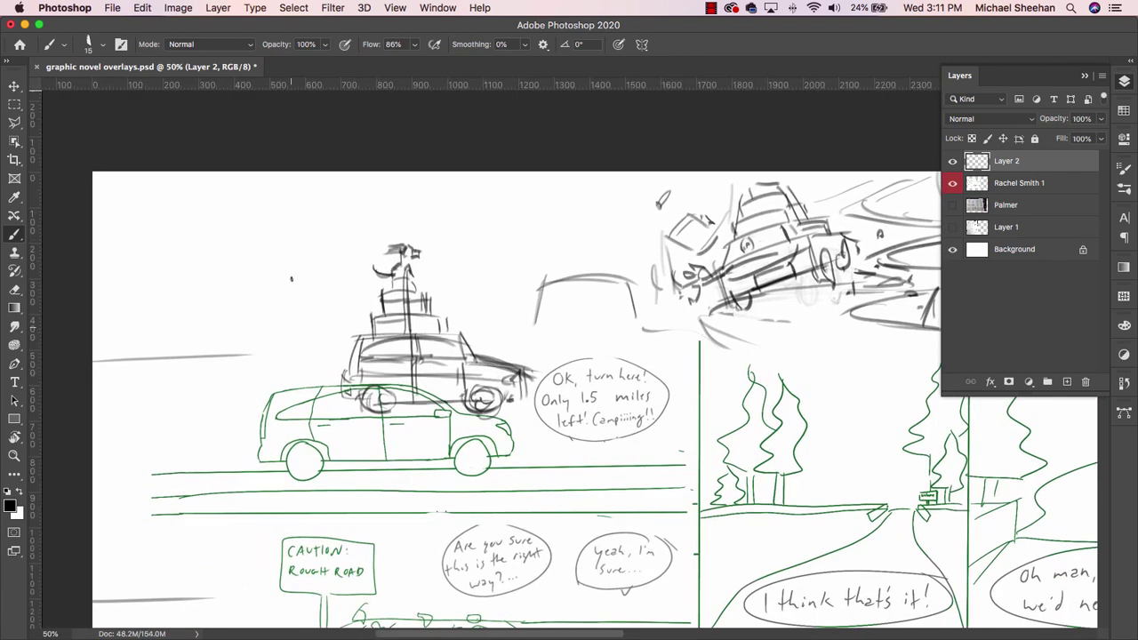
mouse_move(291, 326)
mouse_down()
mouse_move(314, 365)
mouse_move(304, 356)
mouse_move(345, 349)
mouse_move(347, 363)
mouse_up()
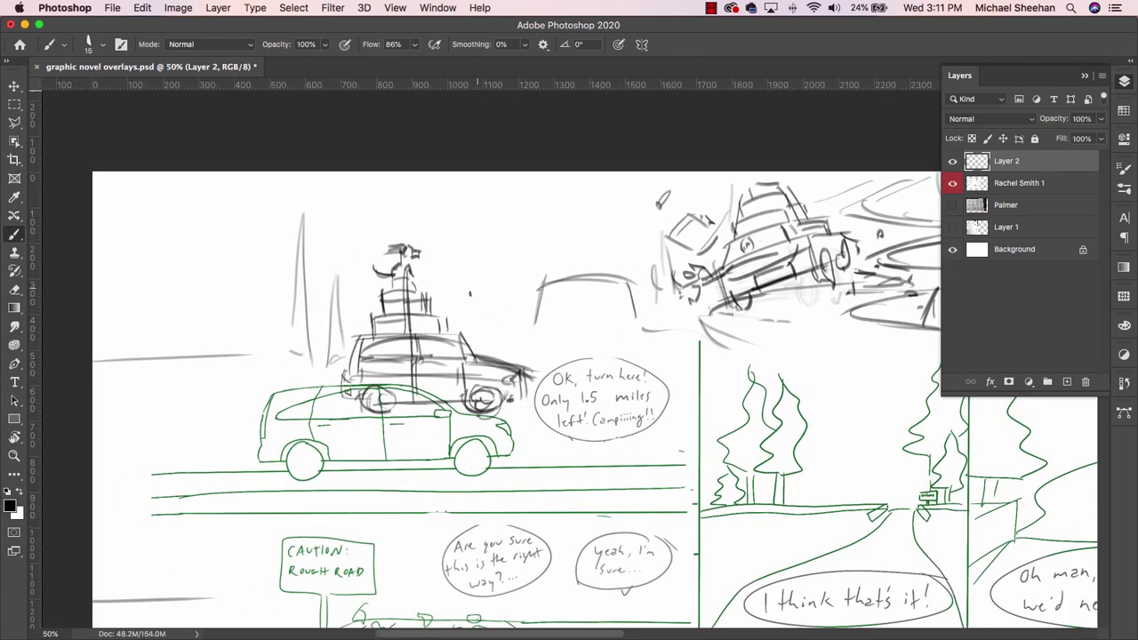
drag(469, 278, 474, 342)
drag(481, 244, 485, 360)
drag(516, 265, 509, 353)
drag(523, 288, 504, 359)
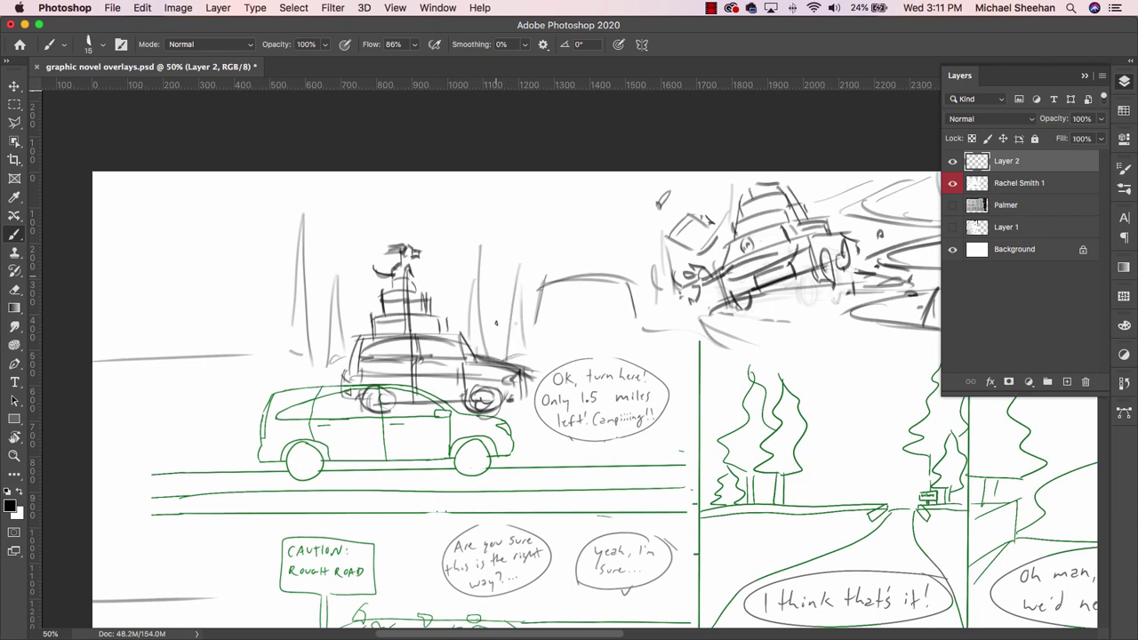
drag(498, 274, 497, 313)
drag(267, 246, 258, 364)
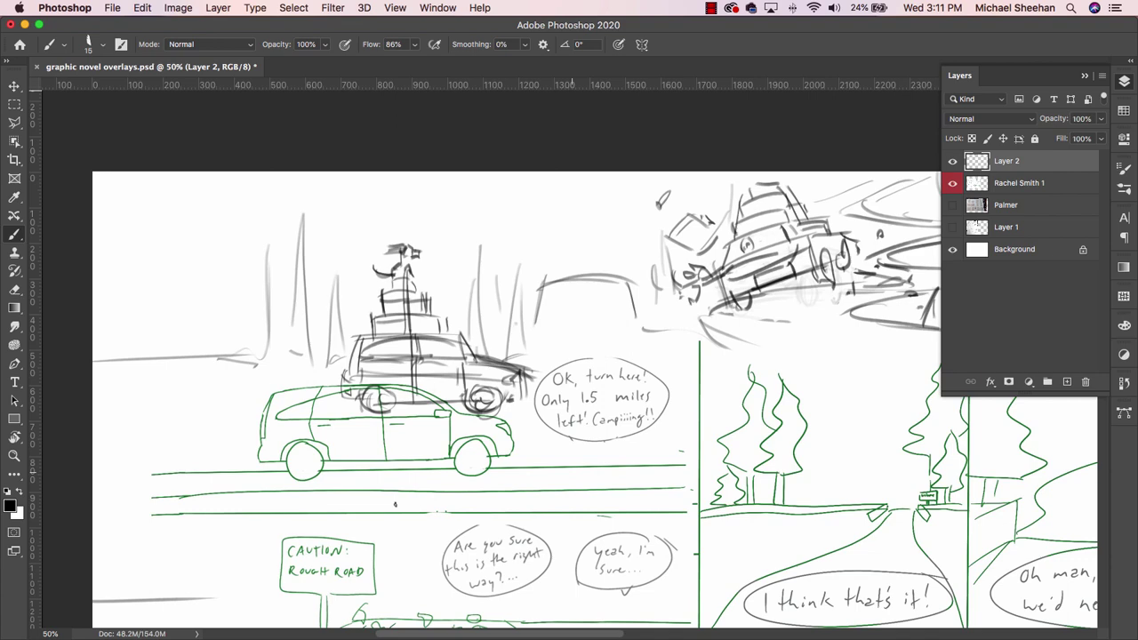
- Draw a curving road that sweeps from the distance past the loaded car and across the "OK, turn here!" bubble
scroll(636, 425, right, 5)
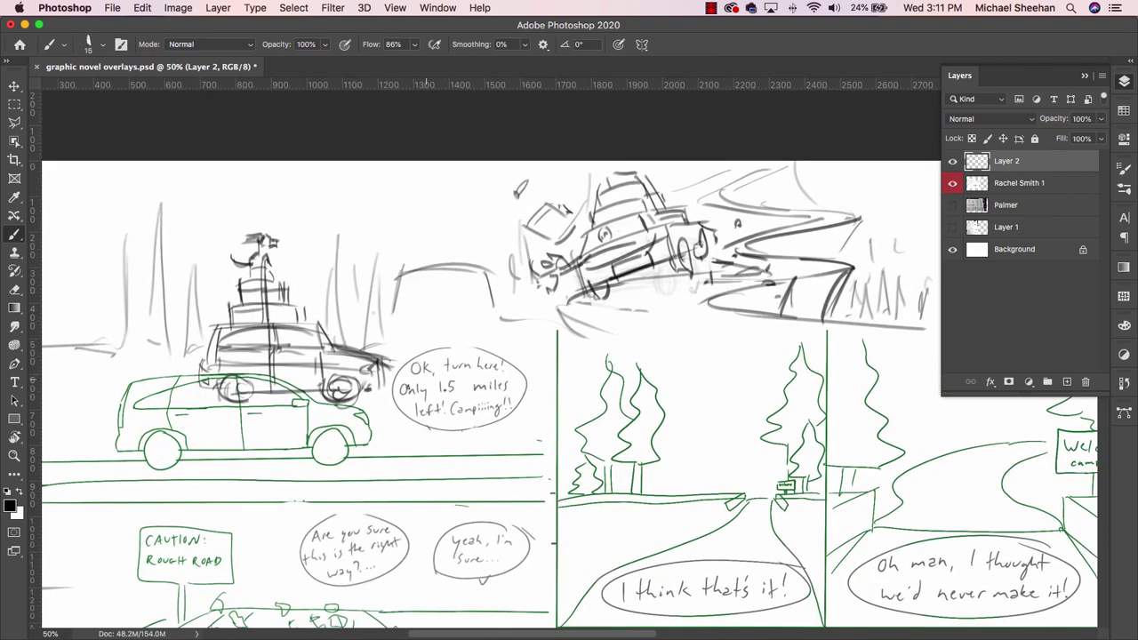
mouse_move(354, 396)
mouse_down()
mouse_move(441, 391)
mouse_move(454, 284)
mouse_move(522, 277)
mouse_up()
drag(379, 294, 521, 273)
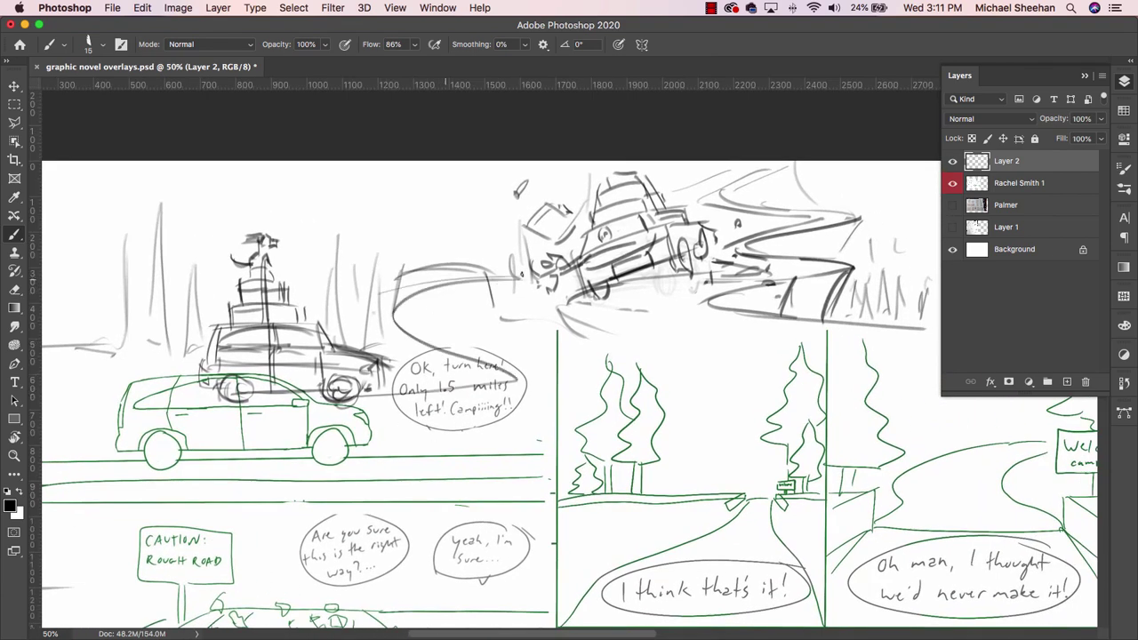
mouse_move(426, 311)
mouse_down()
mouse_move(521, 276)
mouse_move(589, 385)
mouse_move(550, 418)
mouse_up()
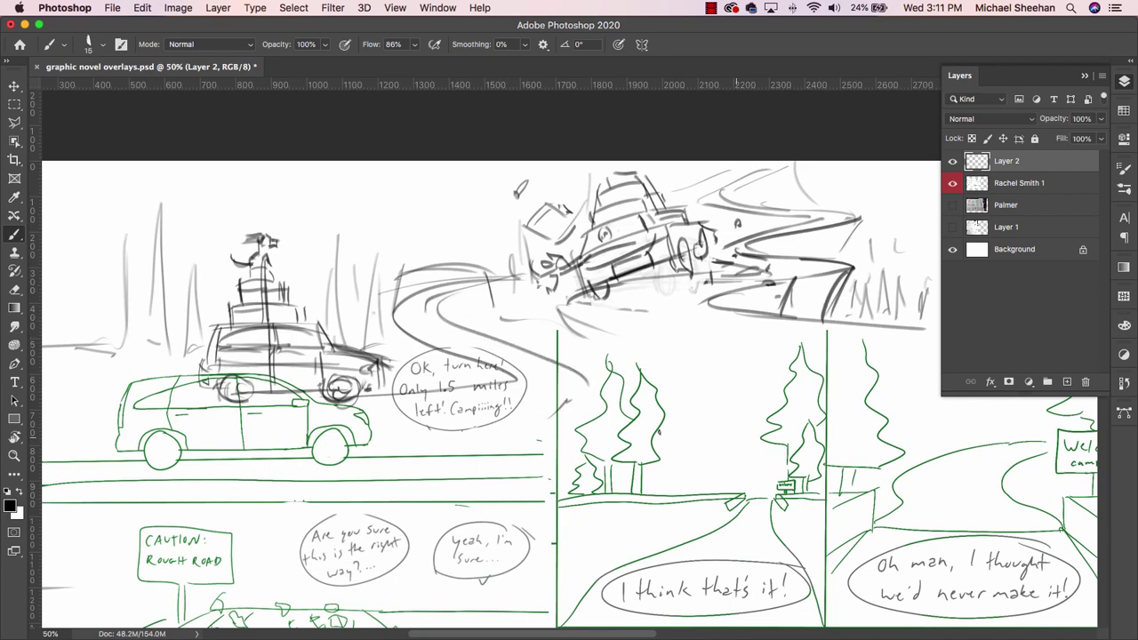
- Examine the arrival panels, the parked off-road vehicles and the closing dialogue, ending at the campsite panel
scroll(685, 453, down, 5)
scroll(685, 454, right, 3)
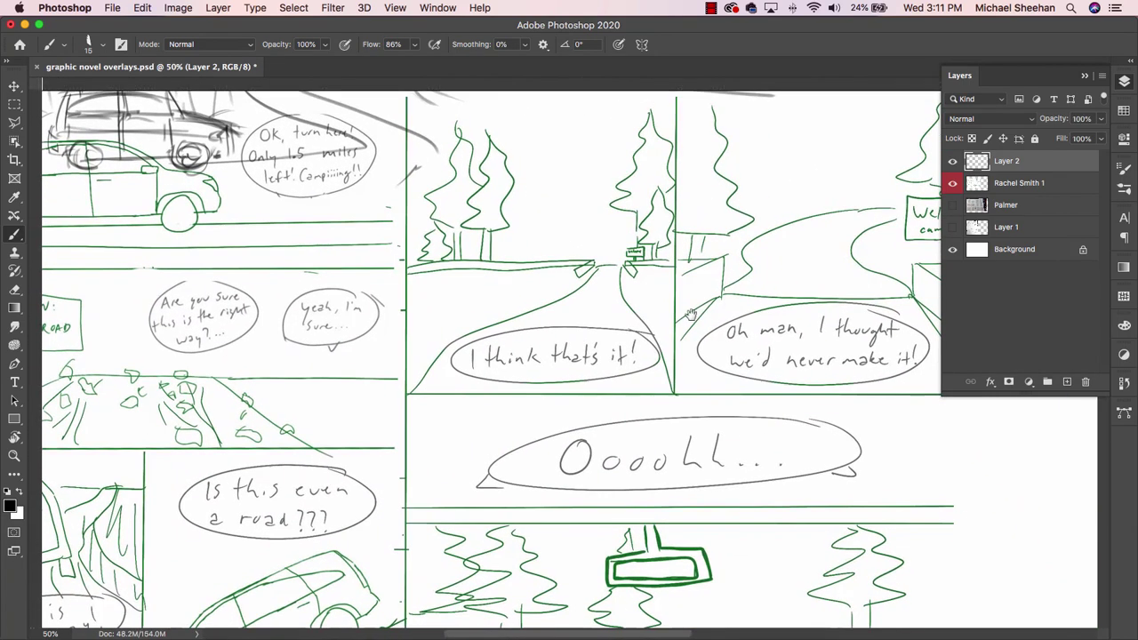
scroll(847, 469, down, 10)
scroll(847, 469, right, 3)
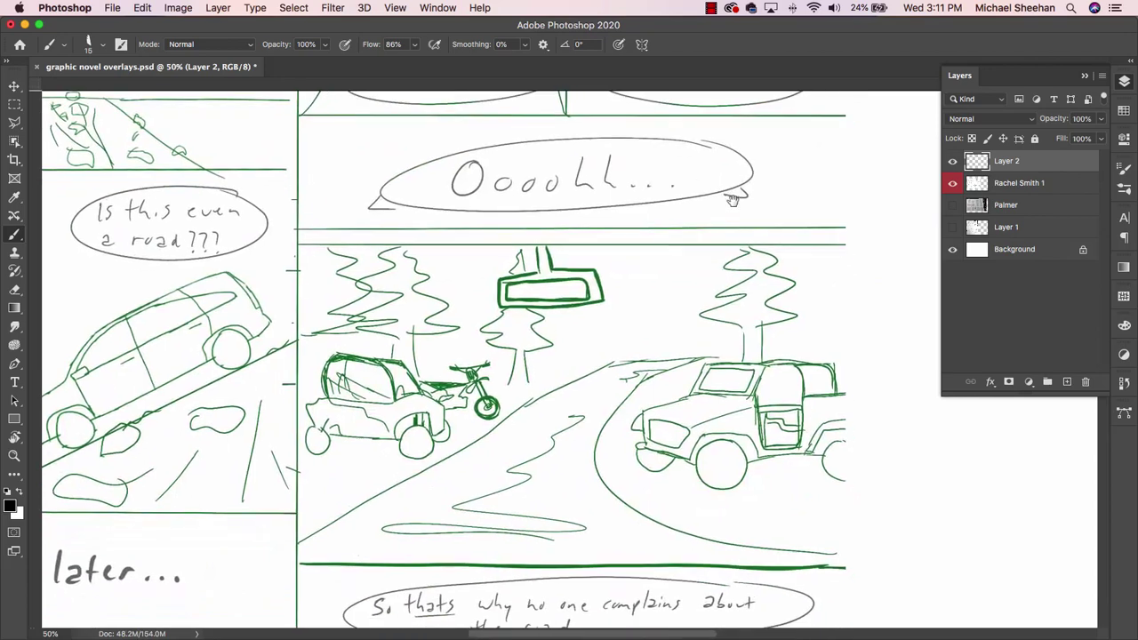
scroll(640, 327, down, 5)
scroll(640, 326, right, 3)
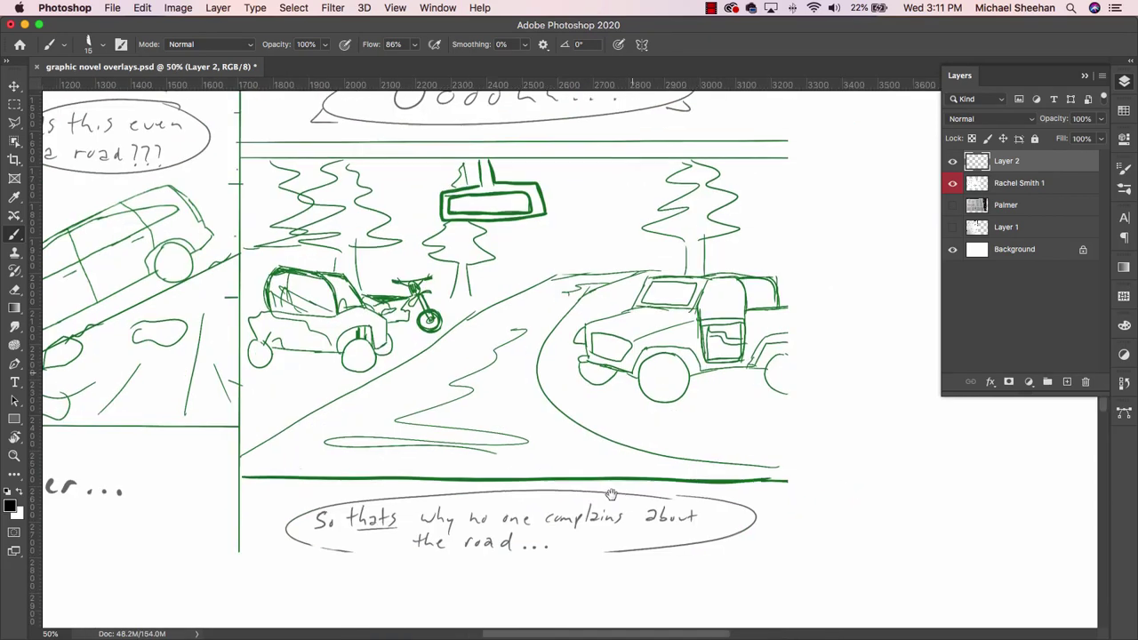
scroll(651, 456, up, 10)
scroll(651, 456, up, 5)
scroll(651, 457, left, 2)
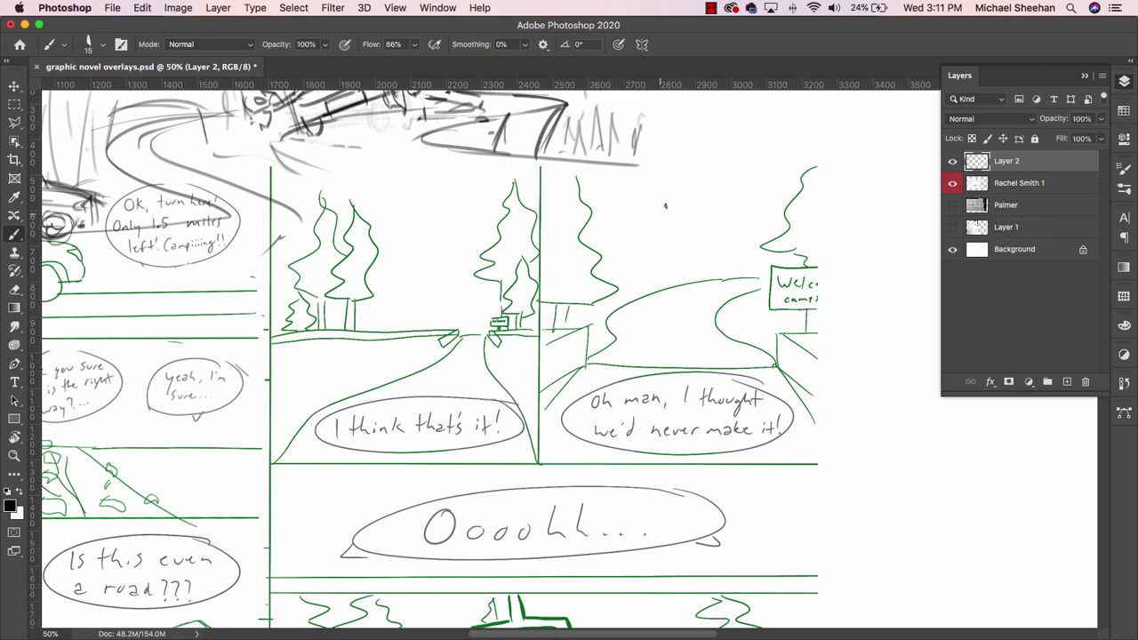
- Sketch a ridge tent with an open front flap and dark base corner above the road in the campsite panel
mouse_move(666, 205)
mouse_down()
mouse_move(647, 258)
mouse_move(681, 256)
mouse_up()
mouse_move(594, 211)
mouse_down()
mouse_move(669, 204)
mouse_move(594, 252)
mouse_move(598, 236)
mouse_up()
drag(667, 205, 709, 278)
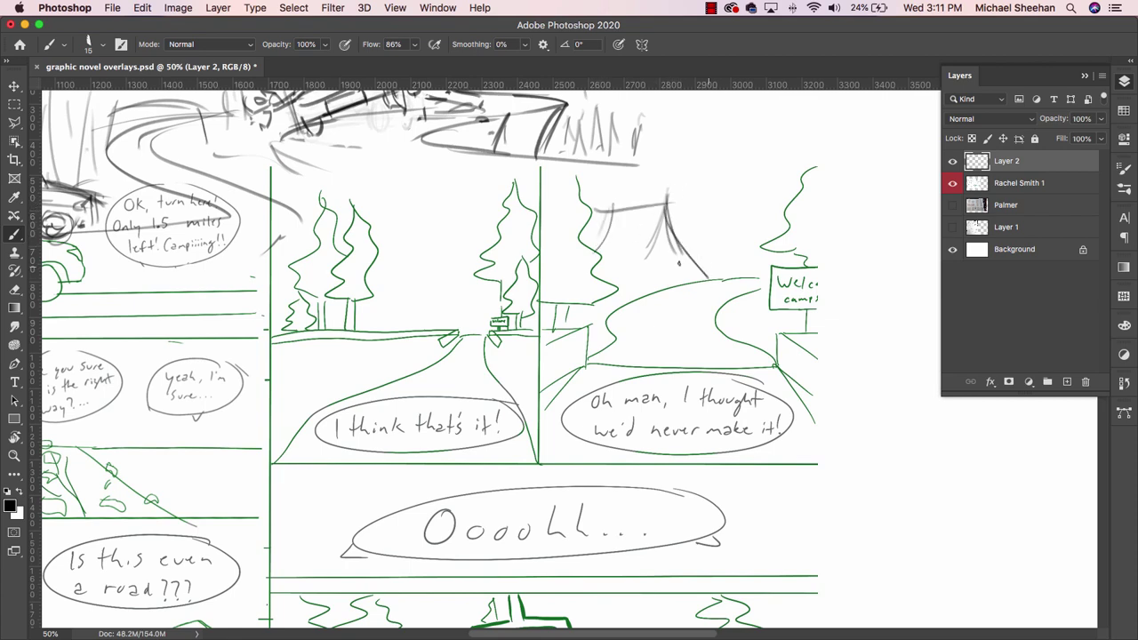
drag(644, 263, 685, 257)
drag(665, 210, 703, 264)
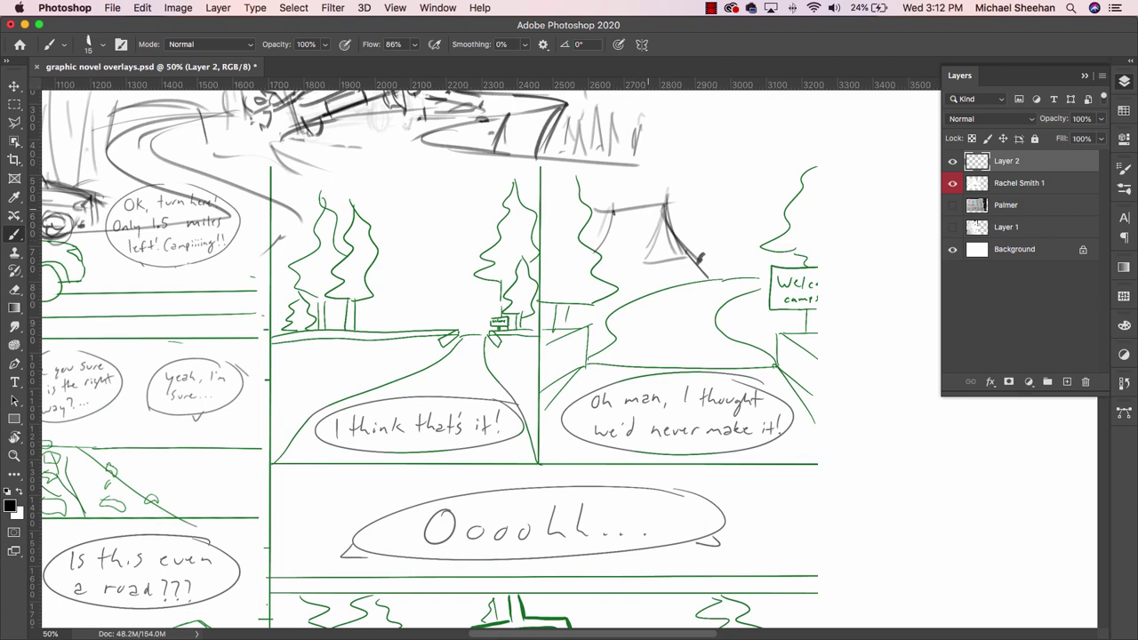
mouse_move(666, 206)
mouse_down()
mouse_move(606, 212)
mouse_move(649, 258)
mouse_move(615, 287)
mouse_up()
drag(671, 208, 696, 253)
- Draw tall trees and a ground line behind the tent, and trace both curved edges of the campsite road
mouse_move(693, 138)
mouse_down()
mouse_move(685, 235)
mouse_move(696, 249)
mouse_up()
mouse_move(712, 159)
mouse_down()
mouse_move(706, 244)
mouse_move(713, 226)
mouse_up()
mouse_move(724, 93)
mouse_down()
mouse_move(723, 238)
mouse_move(755, 237)
mouse_up()
drag(753, 236, 779, 233)
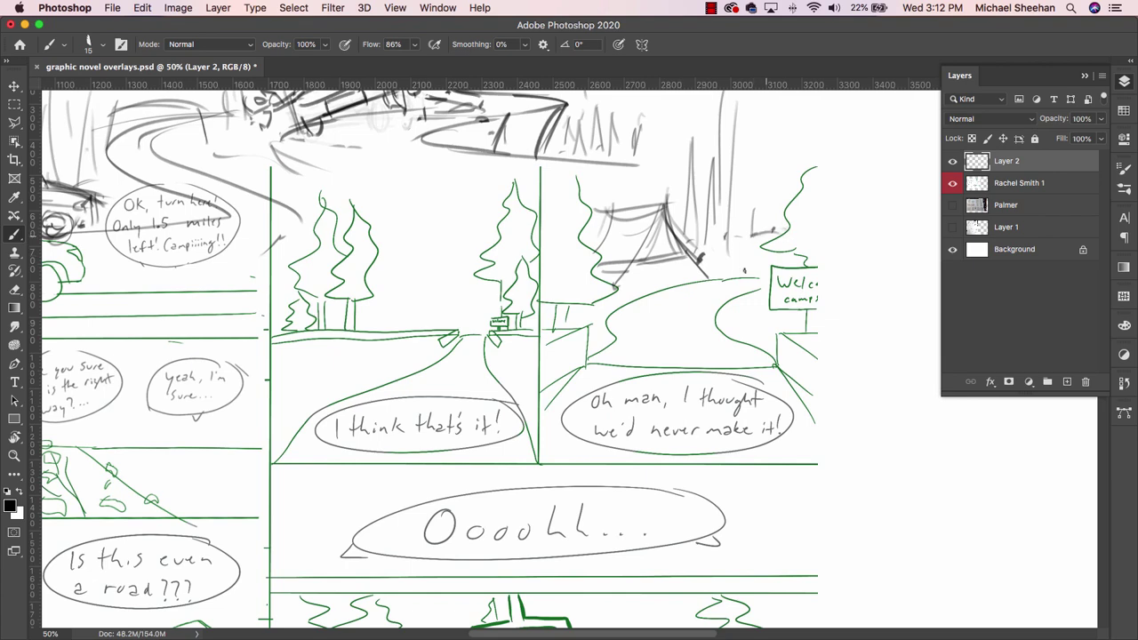
mouse_move(589, 320)
mouse_down()
mouse_move(771, 274)
mouse_move(708, 325)
mouse_up()
drag(745, 288, 772, 354)
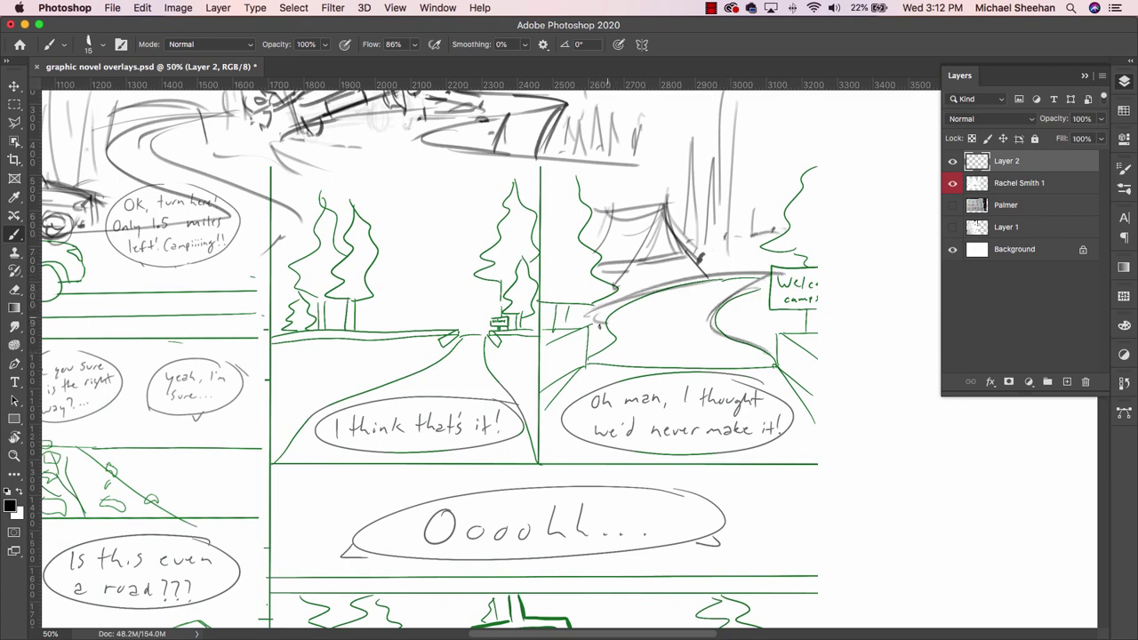
- Extend the near left edge of the campsite road with a diagonal stroke toward the panel's border
mouse_move(602, 317)
mouse_down()
mouse_move(574, 367)
mouse_move(555, 374)
mouse_up()
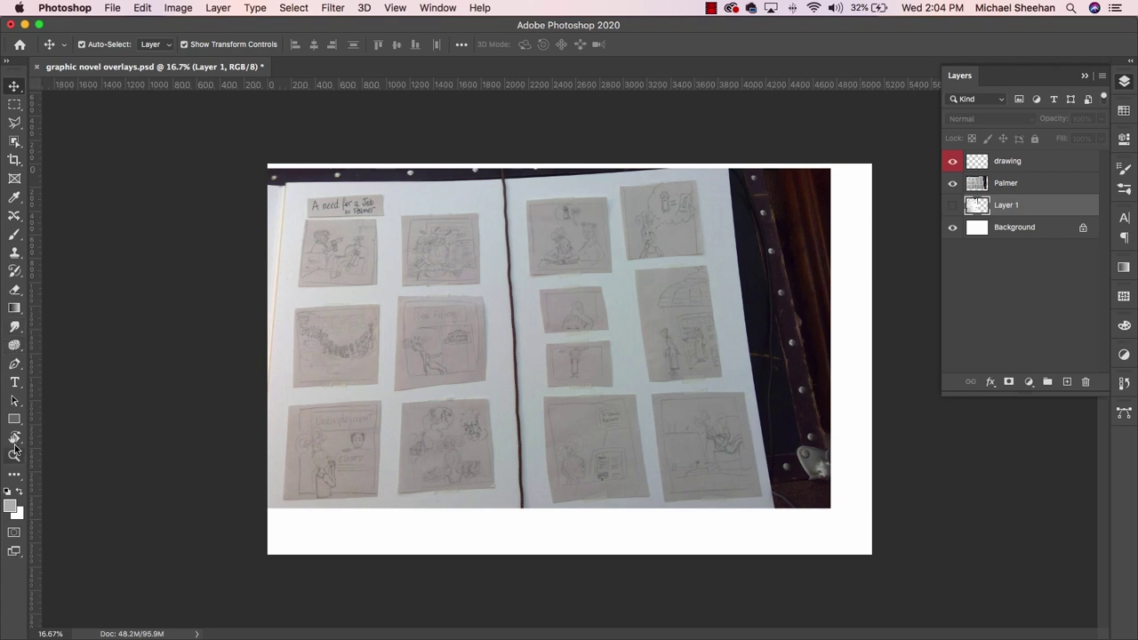
- Examine the left page of the "A need for a Job" storyboard, from the title and queue panels to "Now Hiring" and "Unemployment"
click(14, 455)
mouse_move(302, 282)
mouse_down()
mouse_move(386, 345)
mouse_move(338, 310)
mouse_up()
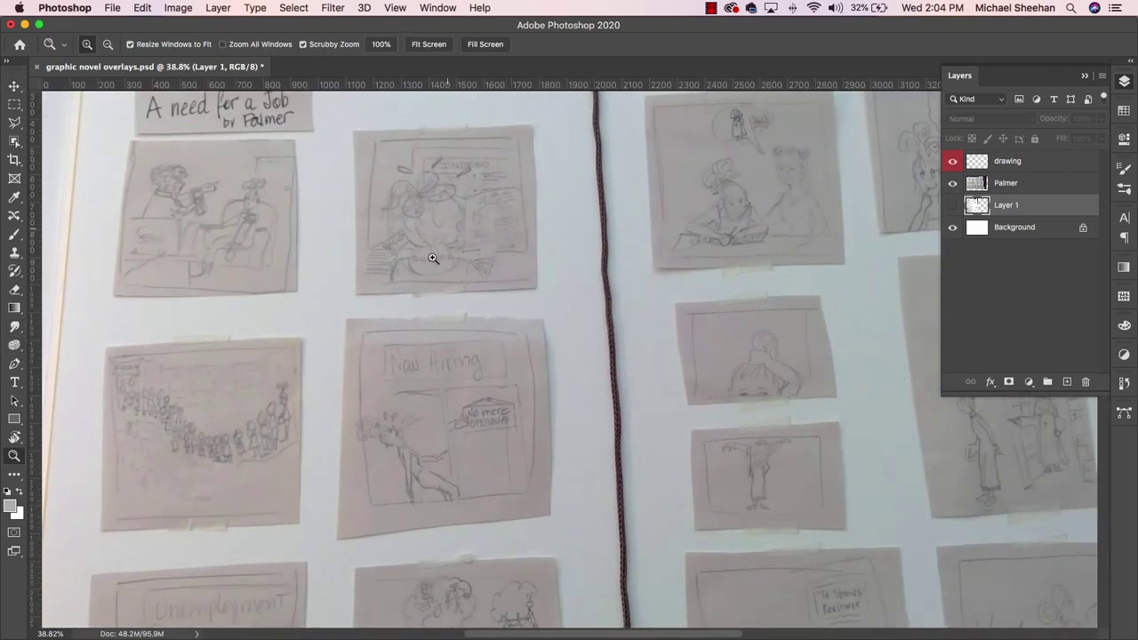
mouse_move(436, 444)
mouse_down()
mouse_move(468, 134)
mouse_move(459, 54)
mouse_move(460, 452)
mouse_up()
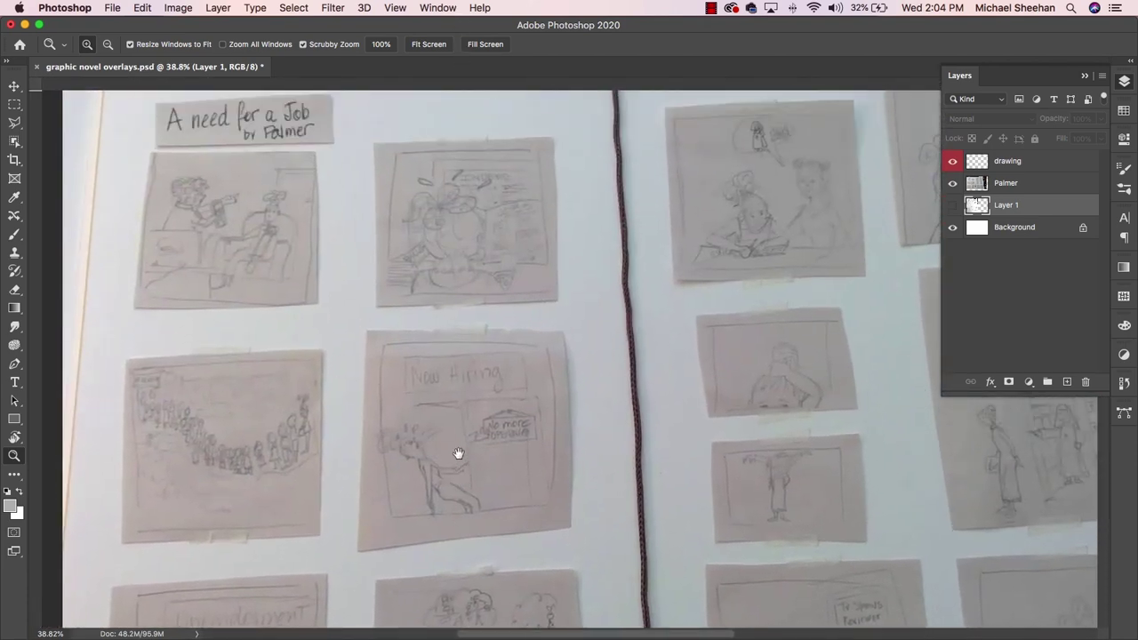
mouse_move(521, 292)
mouse_down()
mouse_move(504, 358)
mouse_move(539, 321)
mouse_up()
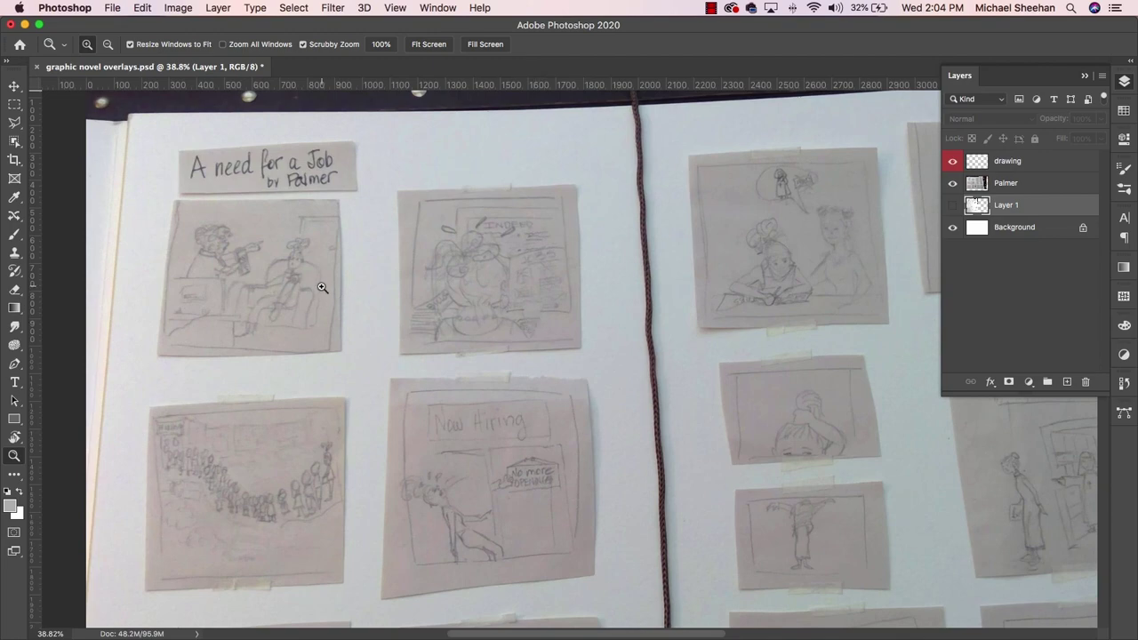
mouse_move(324, 288)
mouse_down()
mouse_move(381, 330)
mouse_move(366, 317)
mouse_up()
drag(480, 321, 557, 168)
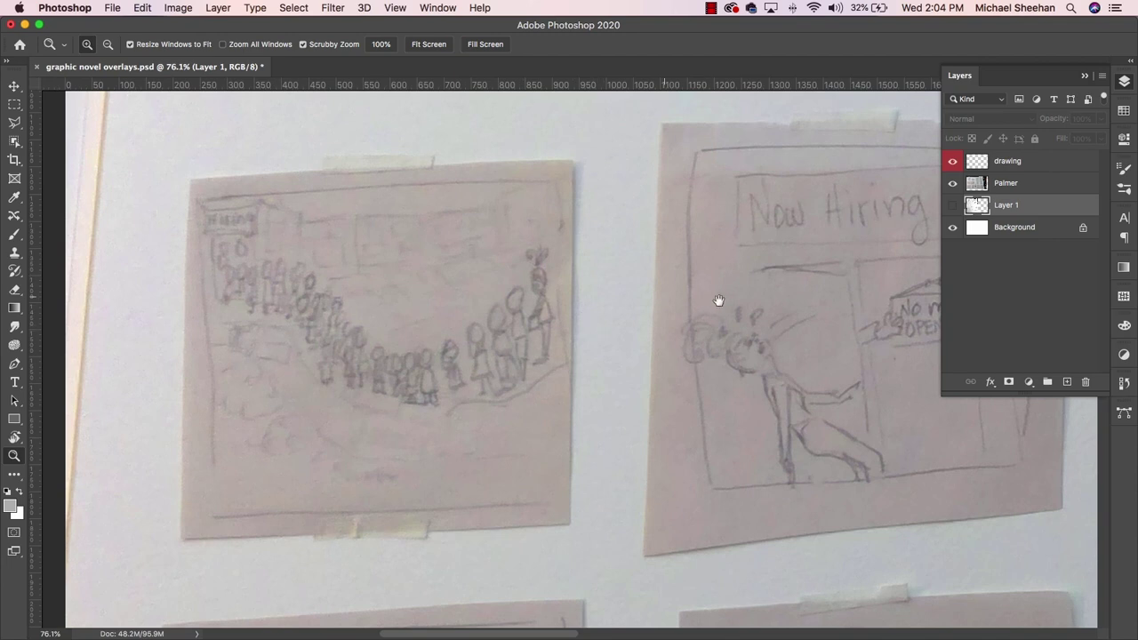
drag(719, 302, 312, 357)
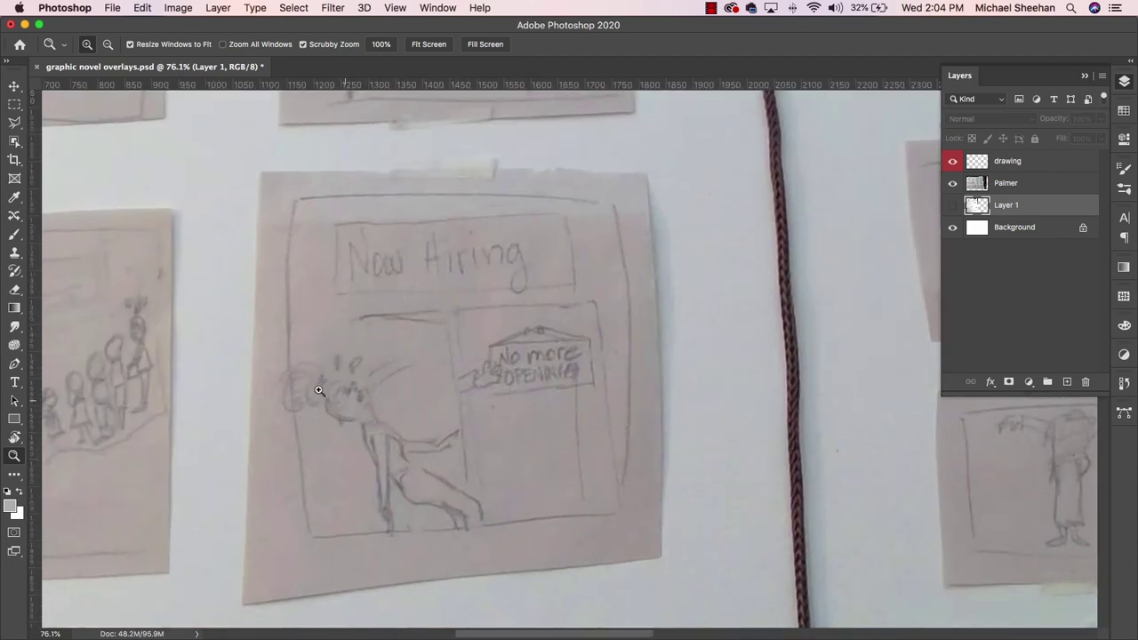
drag(406, 418, 513, 294)
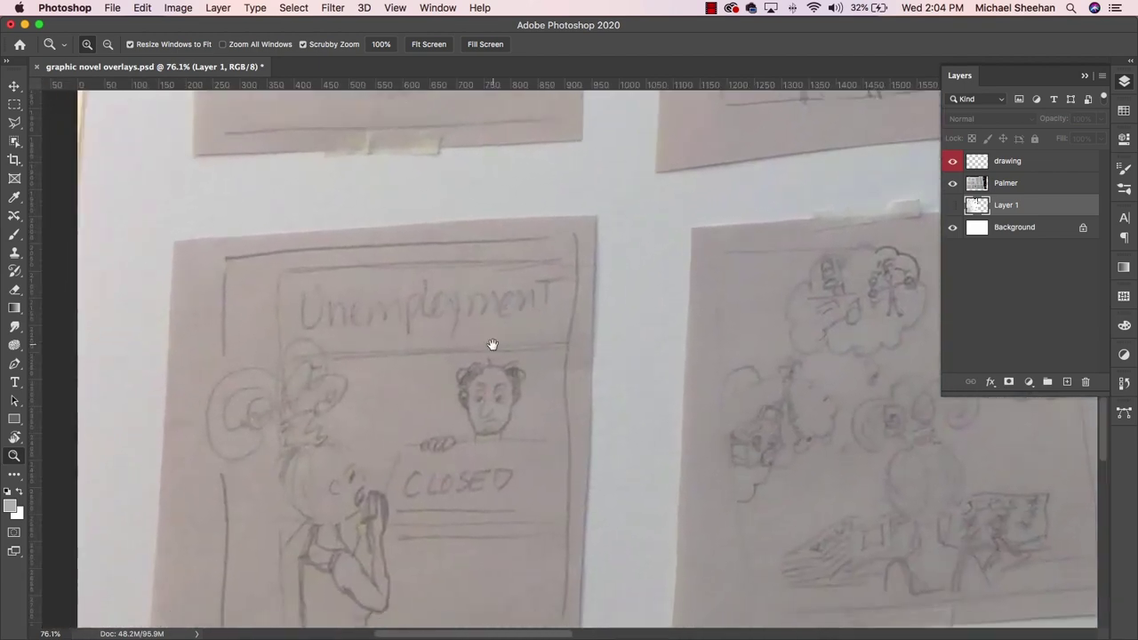
drag(493, 345, 202, 316)
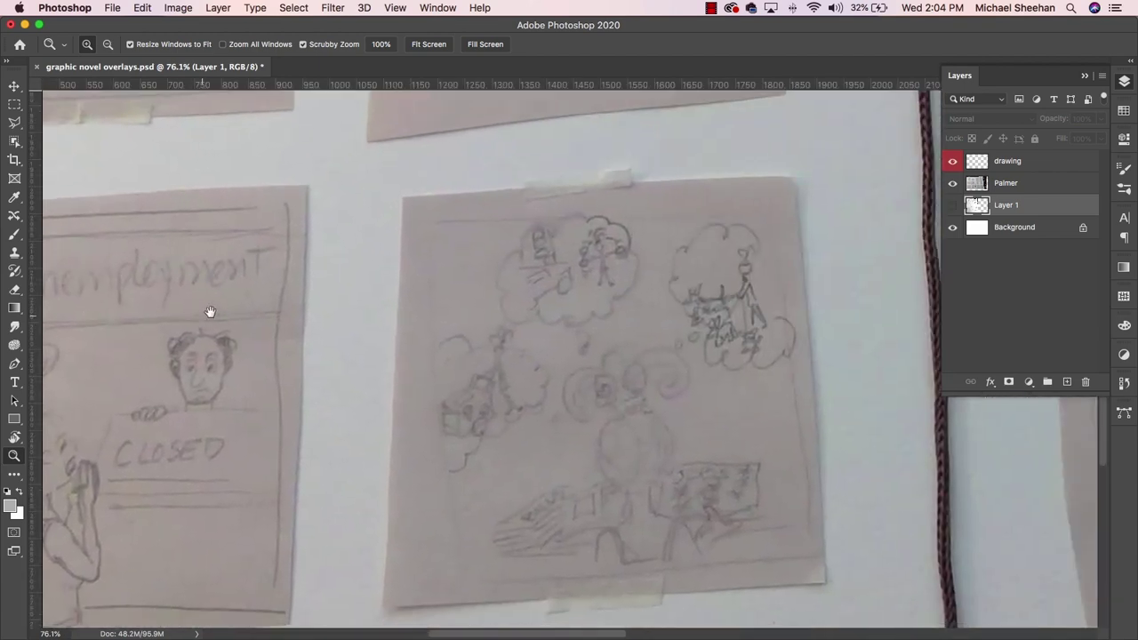
drag(368, 228, 399, 419)
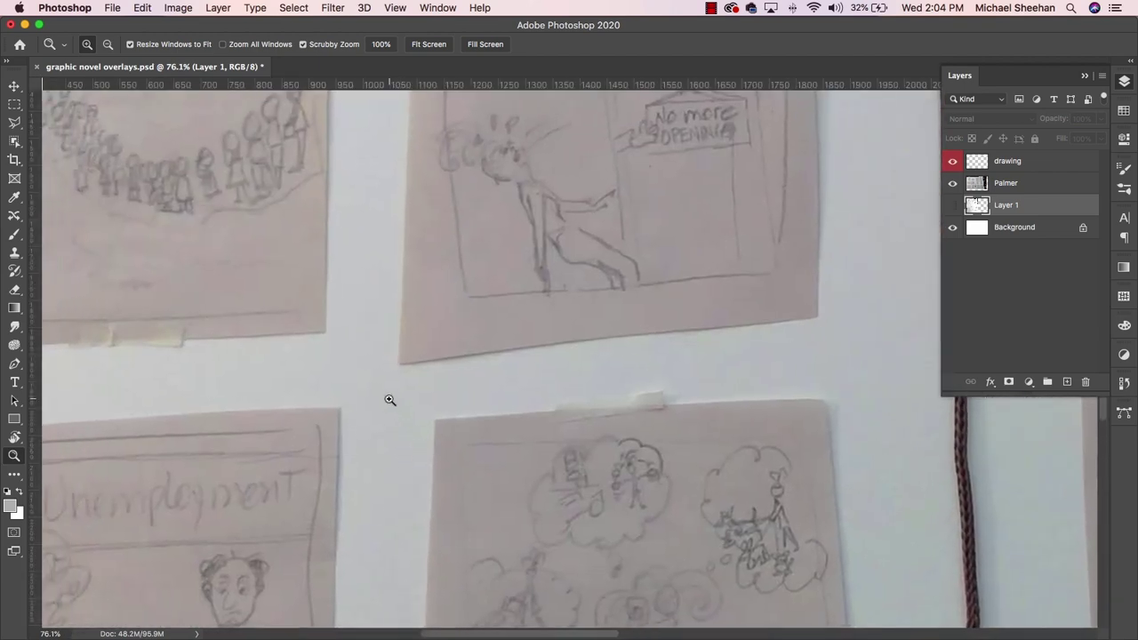
alt+click(389, 400)
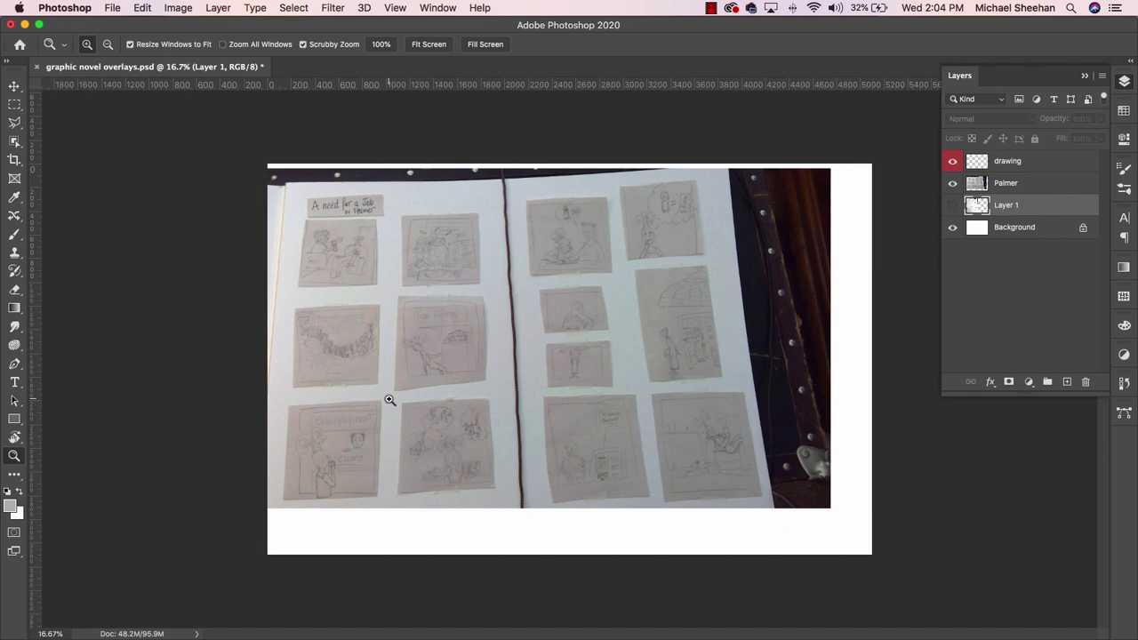
- On the drawing layer, outline the first panel of the right page with a black 15 px brush
click(1044, 166)
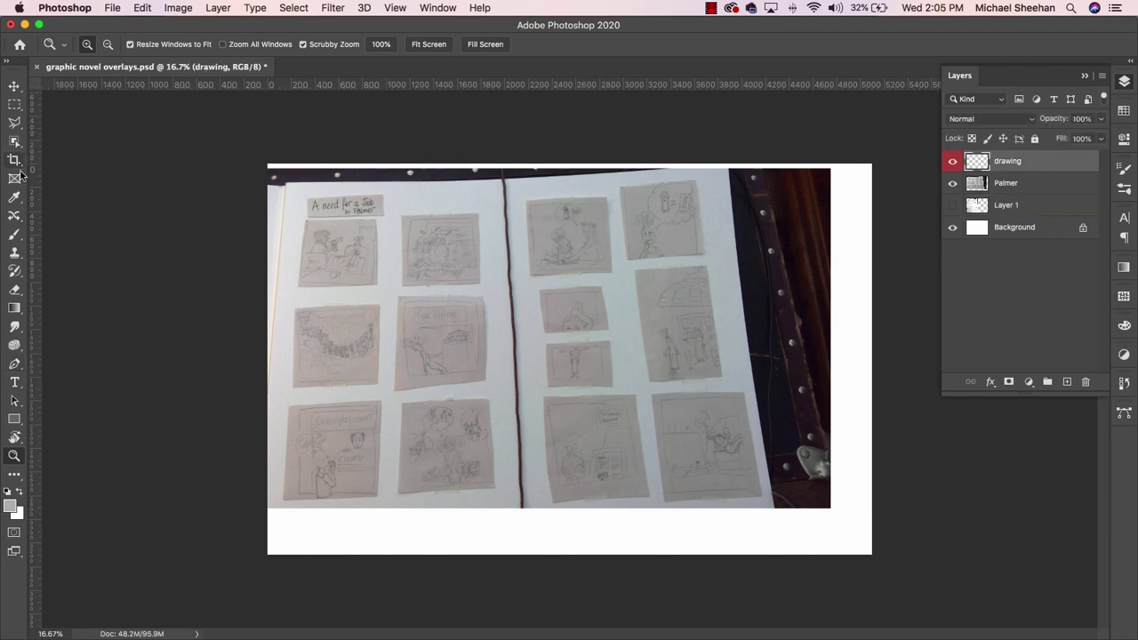
click(14, 234)
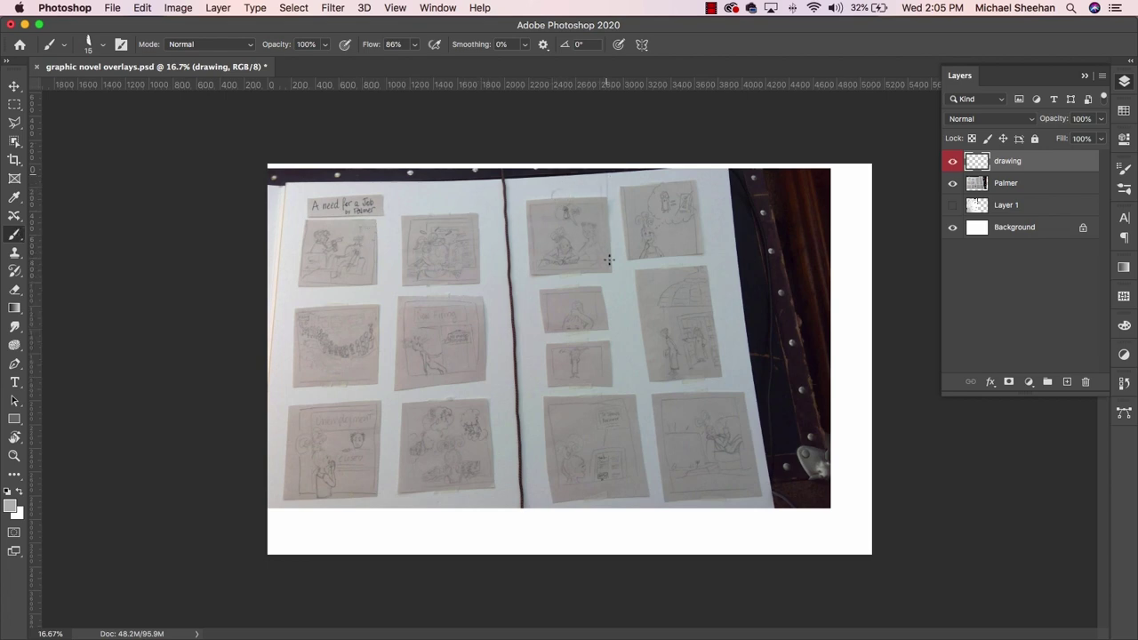
click(7, 492)
drag(522, 182, 531, 272)
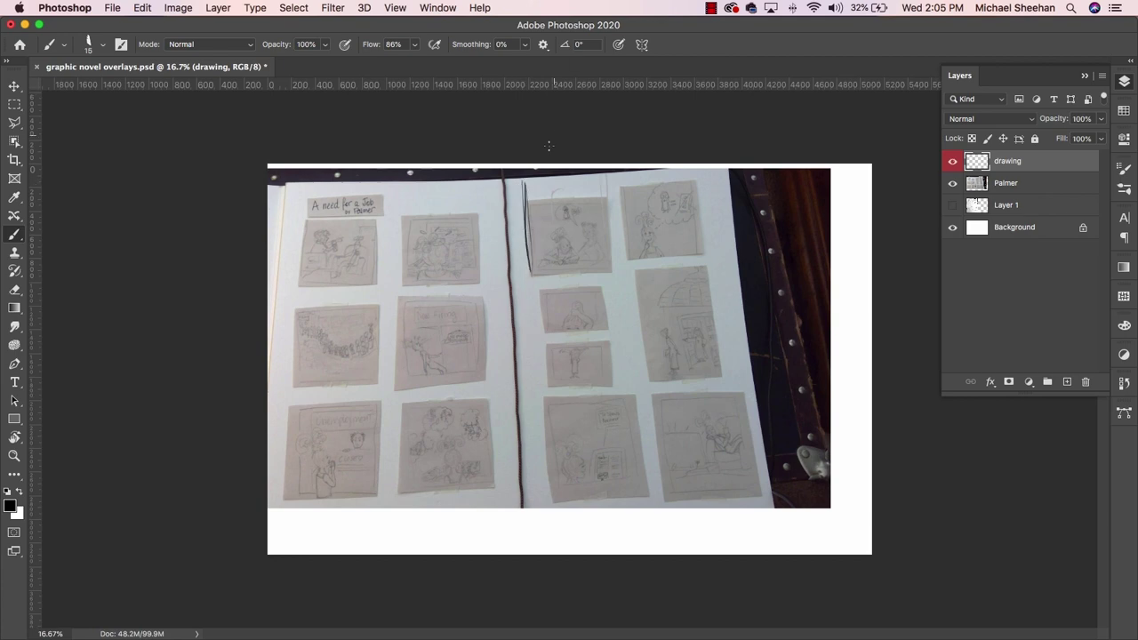
mouse_move(523, 182)
mouse_down()
mouse_move(544, 184)
mouse_move(618, 275)
mouse_up()
drag(530, 274, 625, 272)
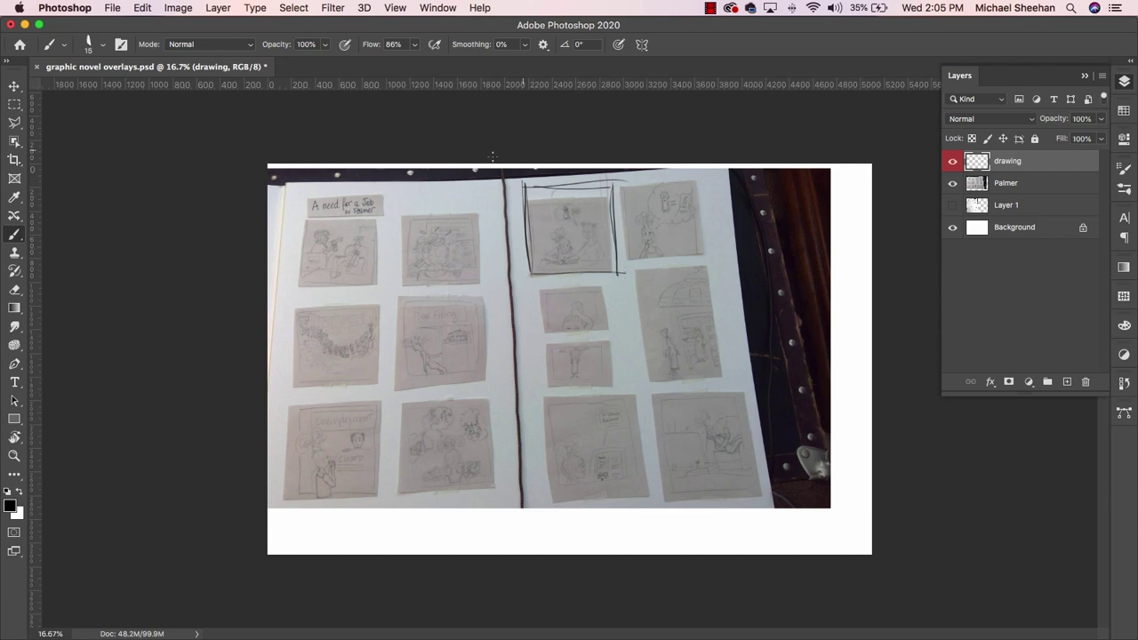
- Draw an arrow to the left page's upper second panel, and frame the right page's second panel with edge lines and a rightward arrow
drag(443, 182, 428, 199)
drag(624, 182, 629, 271)
mouse_move(587, 186)
mouse_down()
mouse_move(729, 187)
mouse_move(709, 272)
mouse_up()
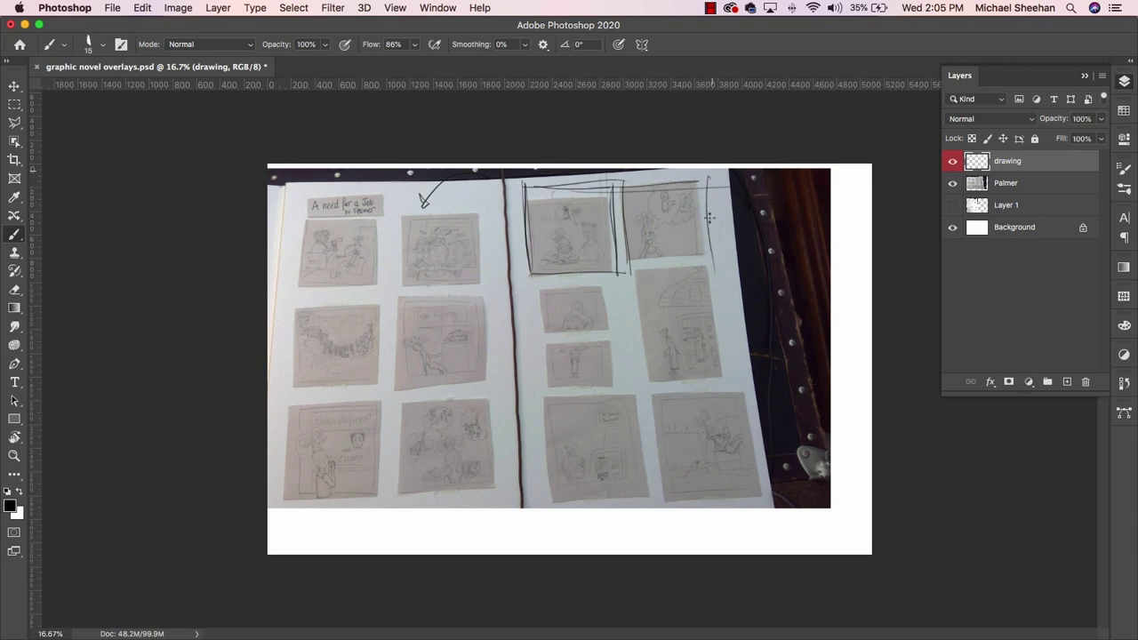
drag(713, 172, 711, 263)
drag(629, 264, 677, 264)
- Sketch an S-shaped flow line across the right page's middle panels, with small ovals and a stroke beside the first panel
mouse_move(529, 317)
mouse_down()
mouse_move(573, 311)
mouse_move(623, 379)
mouse_move(723, 336)
mouse_up()
mouse_move(706, 286)
mouse_down()
mouse_move(688, 347)
mouse_move(652, 358)
mouse_up()
drag(513, 215, 510, 293)
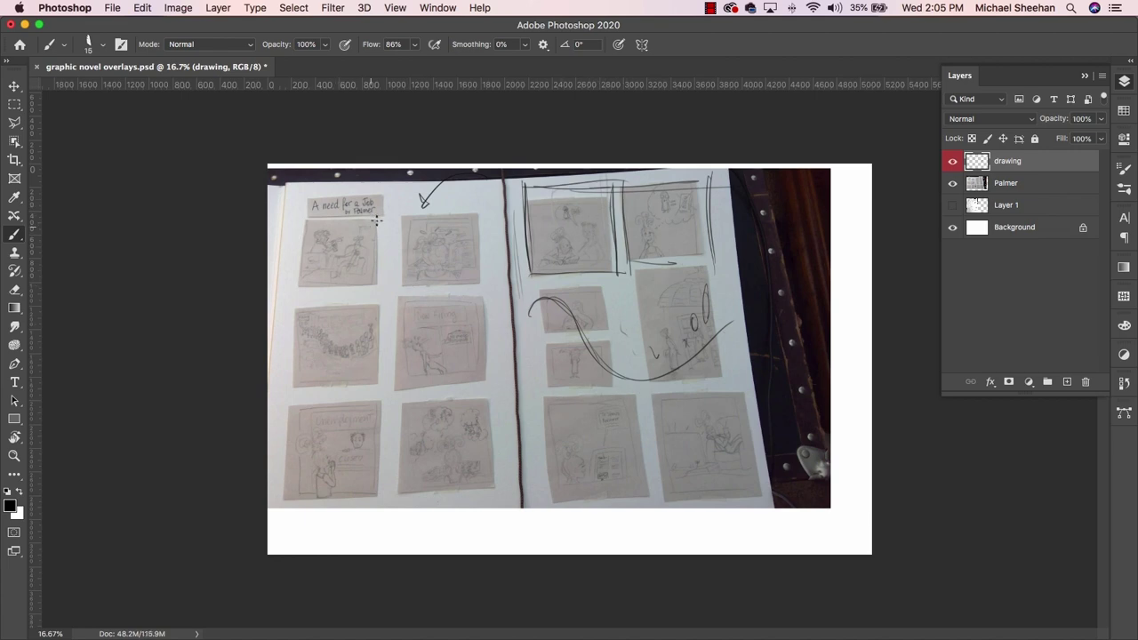
- Draw a vertical line through the left page's first panel, S-curves across the middle row and circles on the "Now Hiring" panel
drag(327, 223, 331, 289)
mouse_move(291, 305)
mouse_down()
mouse_move(466, 360)
mouse_move(484, 390)
mouse_up()
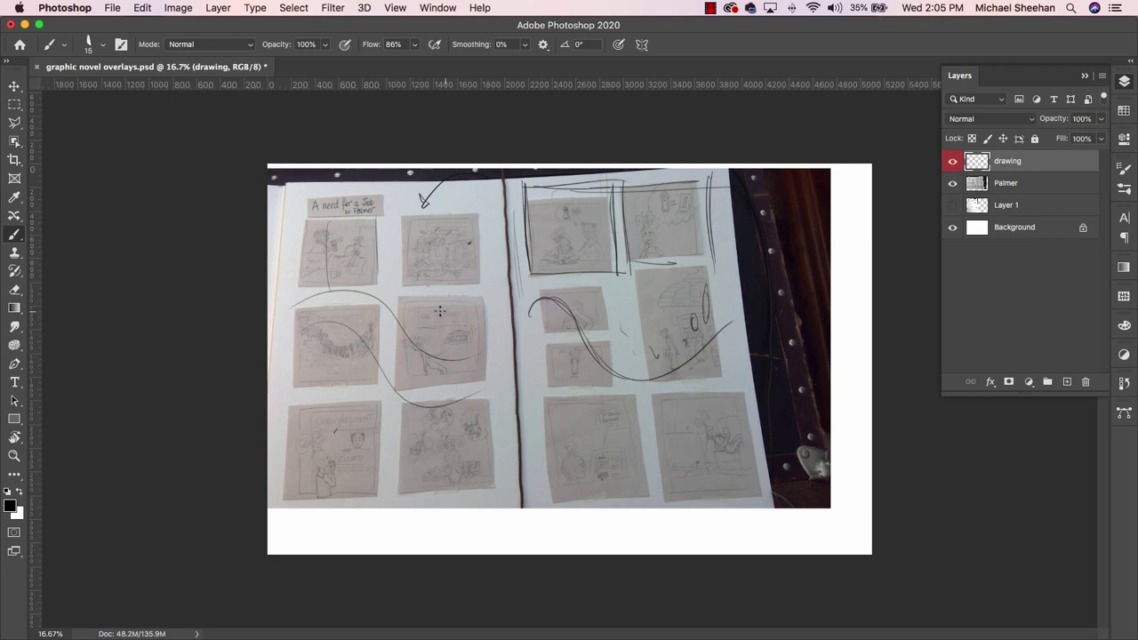
drag(447, 296, 478, 300)
- Frame the left page's two lowest panels with enlarged borders, adding a sagging curve through the thought-bubble panel
drag(289, 414, 292, 484)
drag(290, 390, 292, 500)
mouse_move(292, 357)
mouse_down()
mouse_move(291, 489)
mouse_move(363, 359)
mouse_move(372, 467)
mouse_up()
mouse_move(369, 370)
mouse_down()
mouse_move(376, 502)
mouse_move(457, 513)
mouse_up()
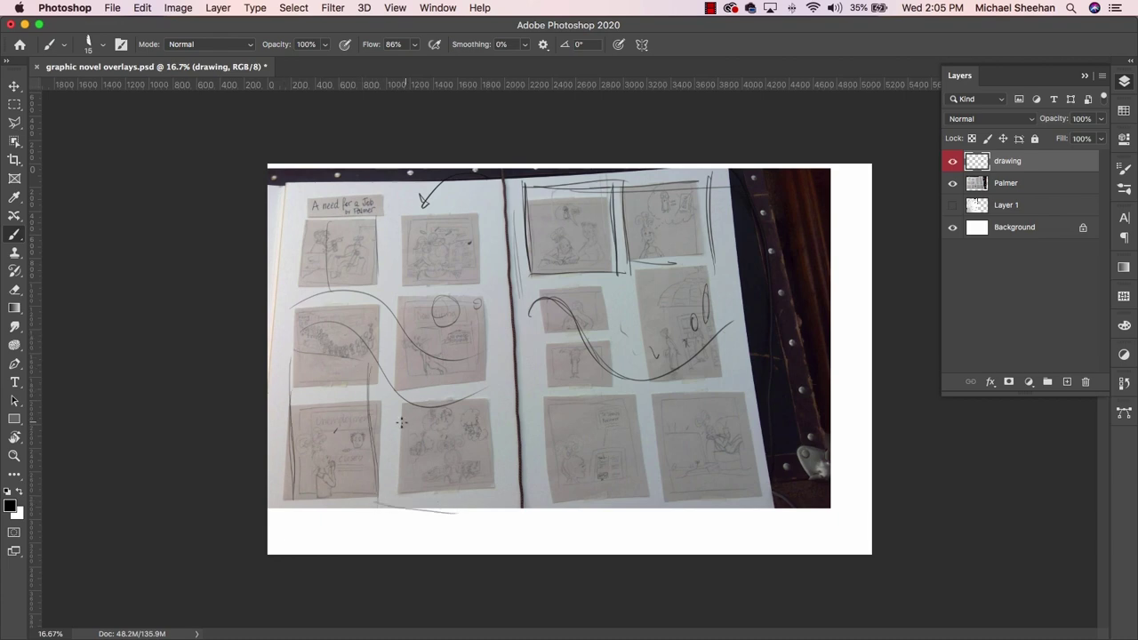
mouse_move(394, 413)
mouse_down()
mouse_move(398, 494)
mouse_move(485, 417)
mouse_move(490, 494)
mouse_up()
drag(415, 493, 476, 495)
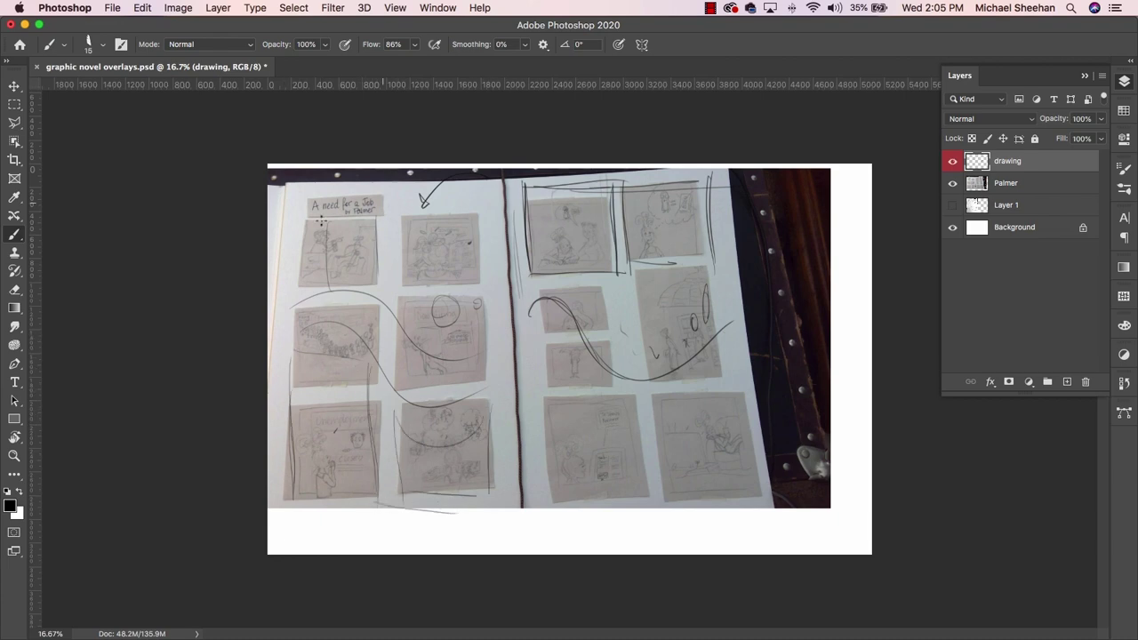
- Outline the two uppermost panels of the left page, extending the second panel's frame up to the title's height
drag(301, 216, 386, 216)
drag(380, 218, 382, 283)
drag(302, 218, 304, 285)
drag(309, 279, 384, 277)
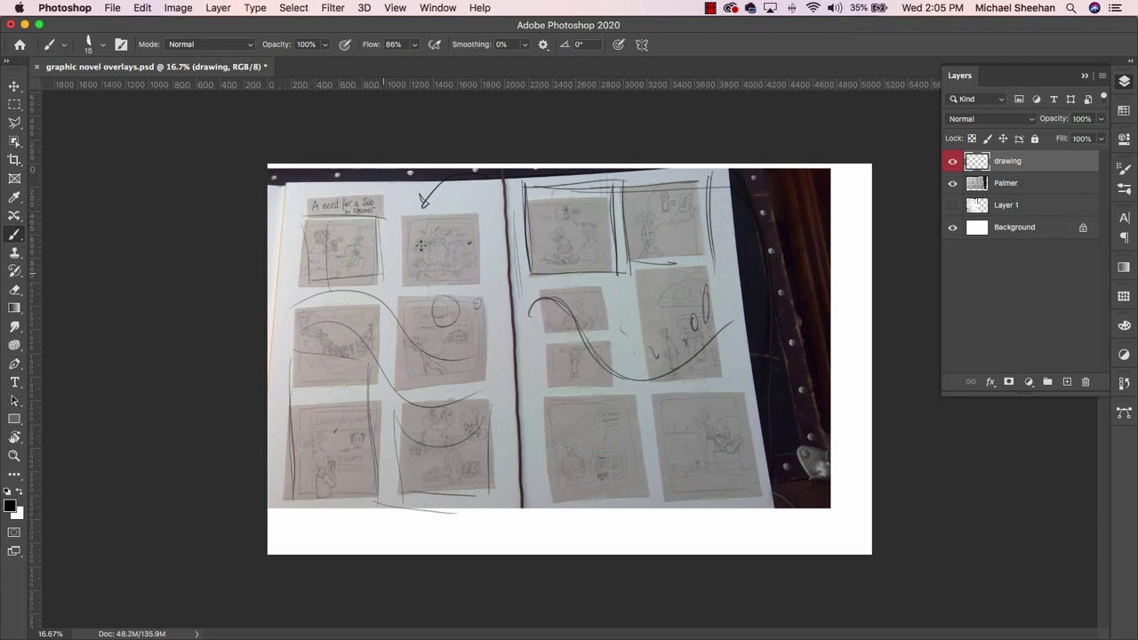
drag(398, 217, 398, 291)
mouse_move(397, 196)
mouse_down()
mouse_move(479, 194)
mouse_move(479, 293)
mouse_up()
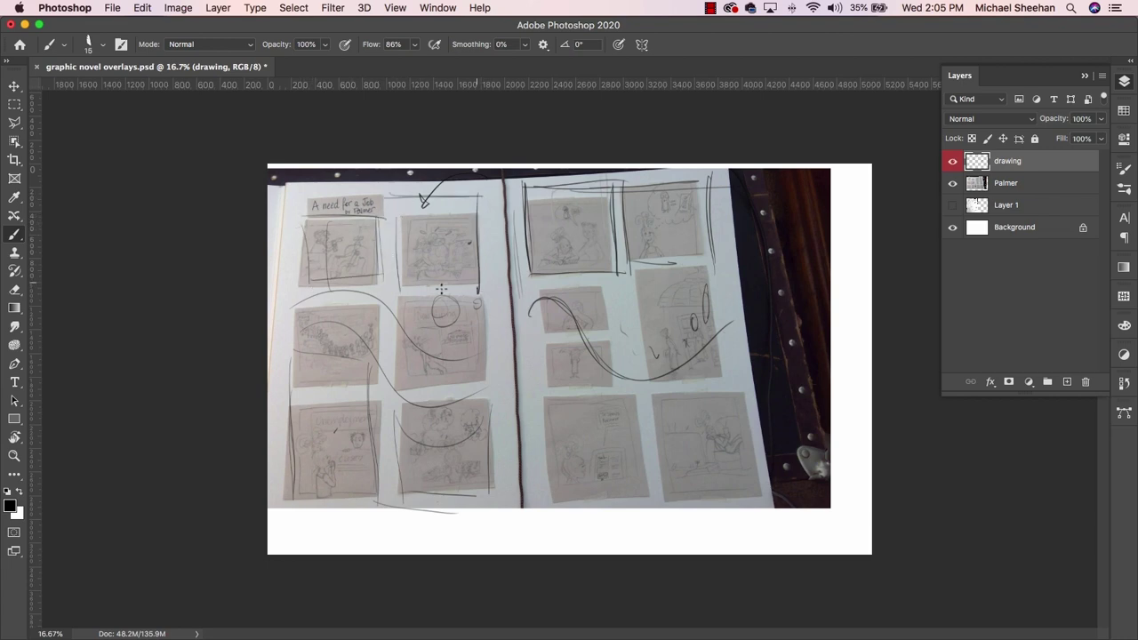
drag(401, 289, 489, 291)
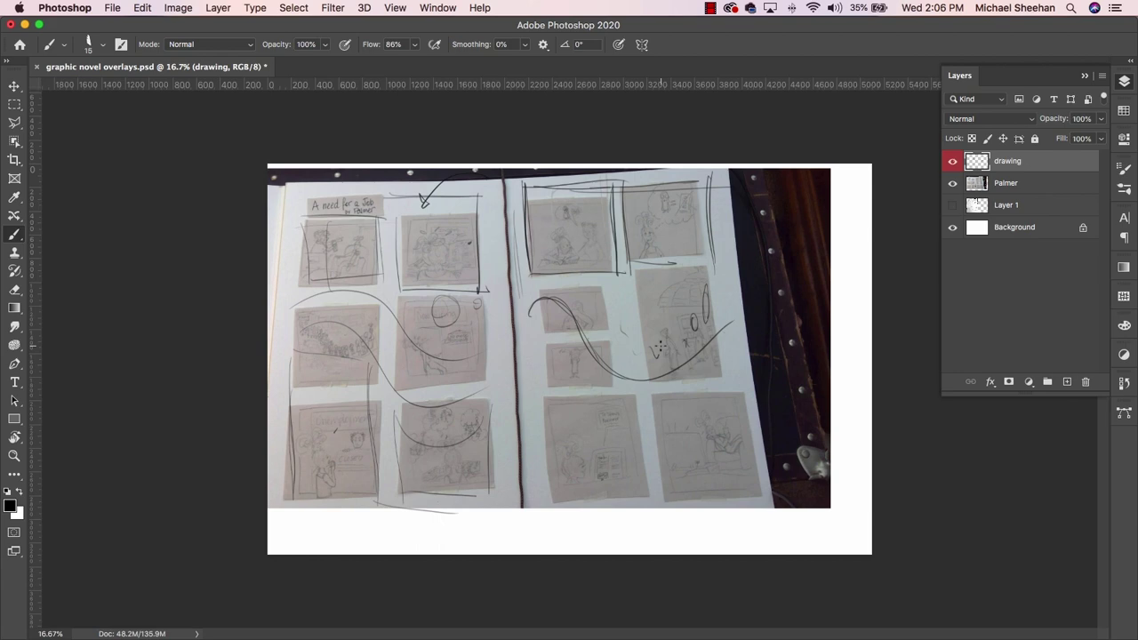